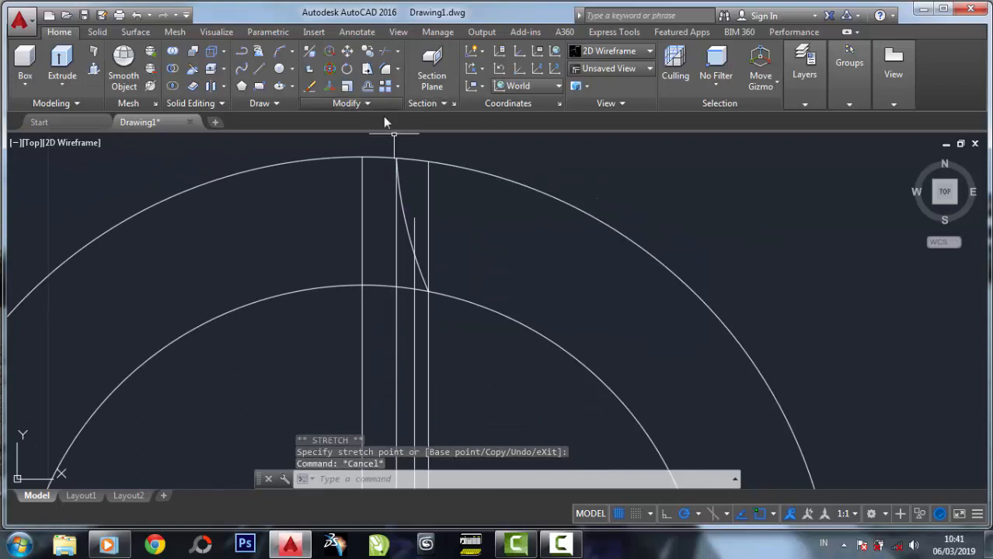
# - Mirror the curved tooth flank about the vertical centre line, keeping the original curve
pyautogui.click(379, 105)
pyautogui.click(385, 121)
pyautogui.click(401, 206)
pyautogui.press('Return')
pyautogui.click(362, 157)
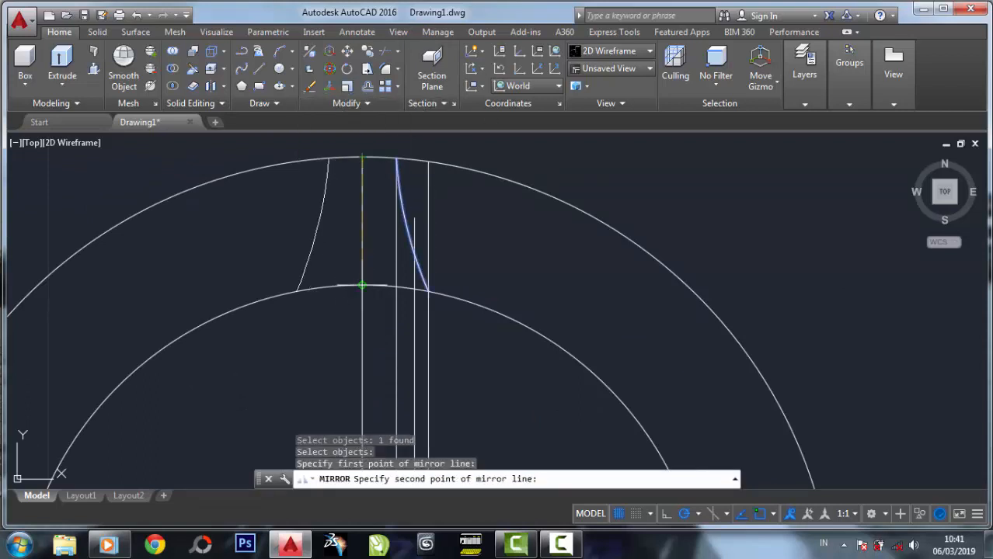
pyautogui.click(362, 286)
pyautogui.rightClick(388, 285)
pyautogui.click(408, 294)
# - Erase the three vertical construction lines beside the centre line
pyautogui.click(309, 86)
pyautogui.click(448, 396)
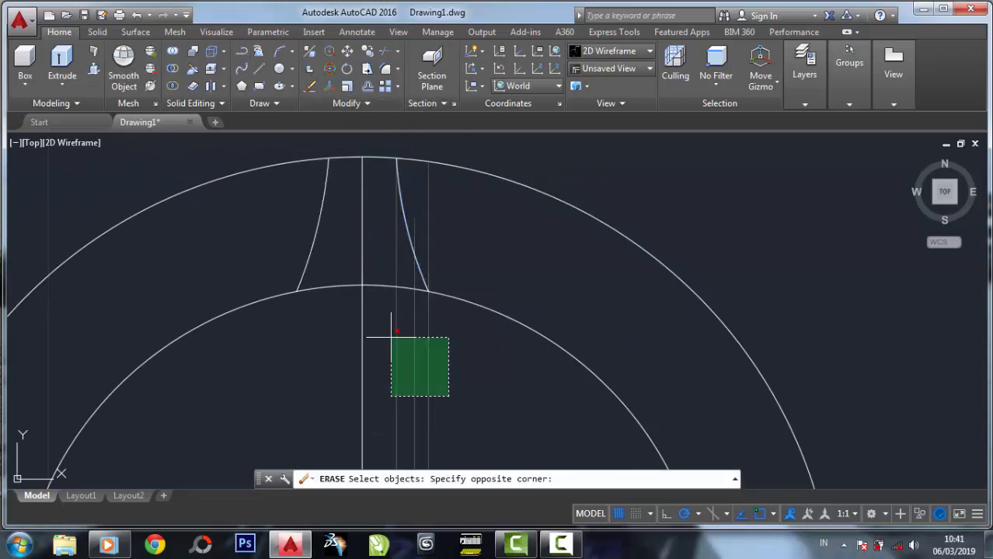
pyautogui.click(391, 337)
pyautogui.press('Return')
# - Trim the inner and outer circles outside the two flanks, leaving only the closed tooth outline and centre line
pyautogui.click(385, 52)
pyautogui.click(288, 149)
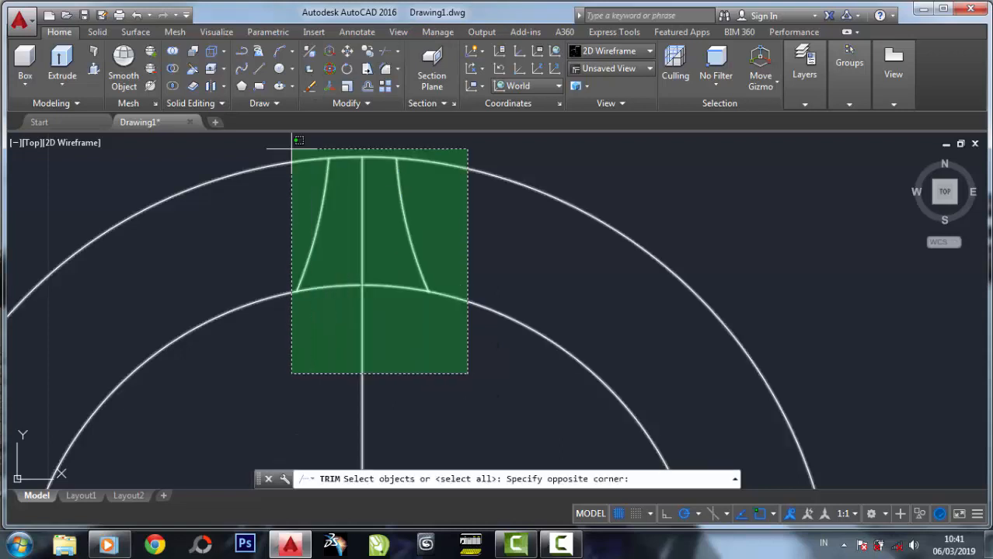
pyautogui.click(465, 343)
pyautogui.press('Return')
pyautogui.click(275, 161)
pyautogui.click(457, 299)
pyautogui.rightClick(452, 189)
pyautogui.click(481, 195)
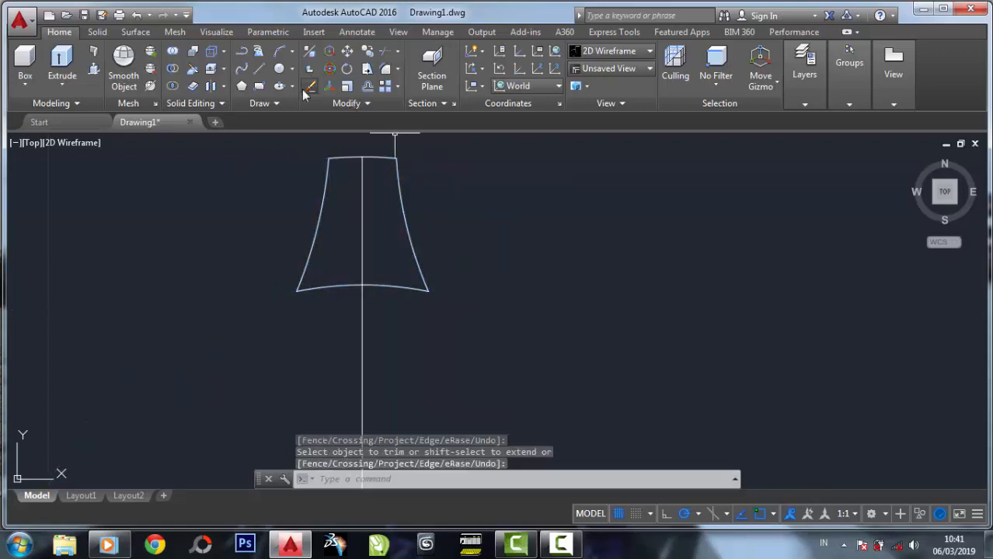
# - Fillet the tooth's upper right corner between the tip arc and the flank, picking two points for a small radius
pyautogui.click(309, 86)
pyautogui.scroll(4, 361, 130)
pyautogui.click(386, 108)
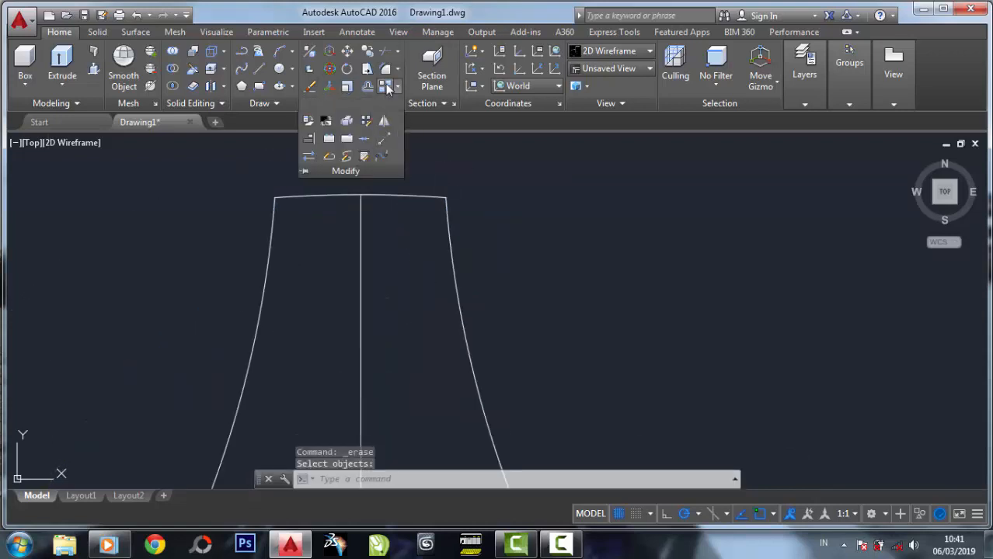
pyautogui.click(385, 68)
pyautogui.scroll(2, 494, 179)
pyautogui.write('r')
pyautogui.press('Return')
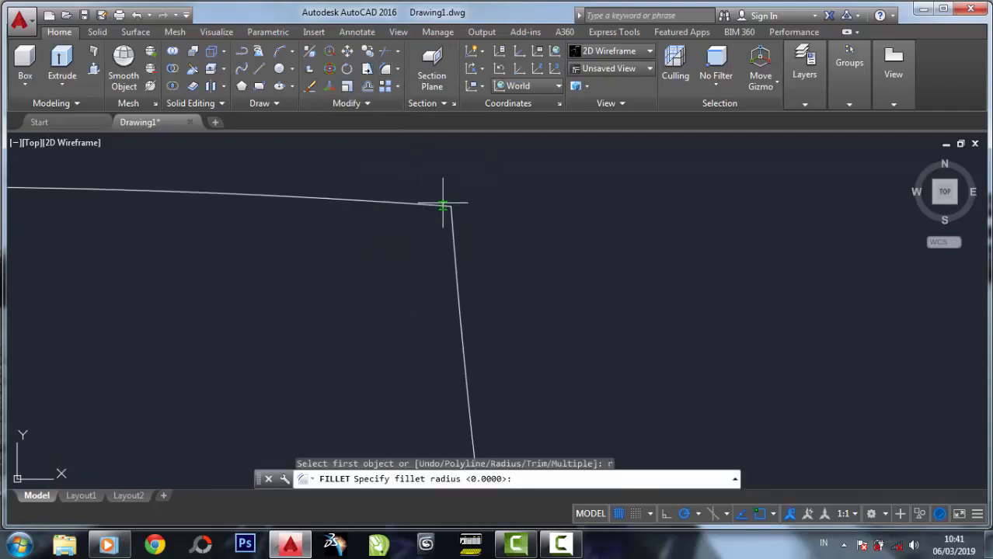
pyautogui.click(417, 204)
pyautogui.click(455, 231)
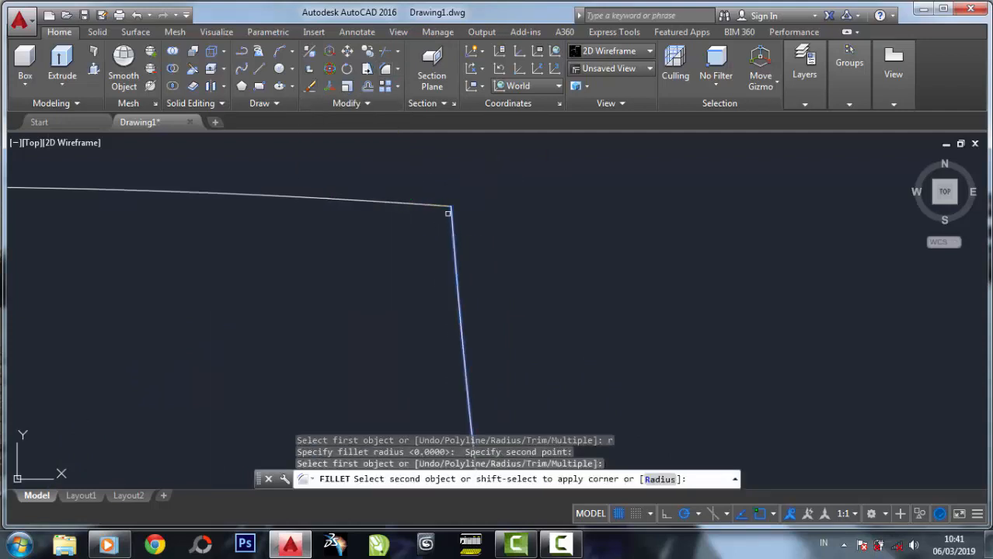
pyautogui.click(445, 205)
pyautogui.scroll(-2, 445, 206)
# - Fillet the tooth's upper left corner with the same radius
pyautogui.press('Return')
pyautogui.scroll(-2, 291, 246)
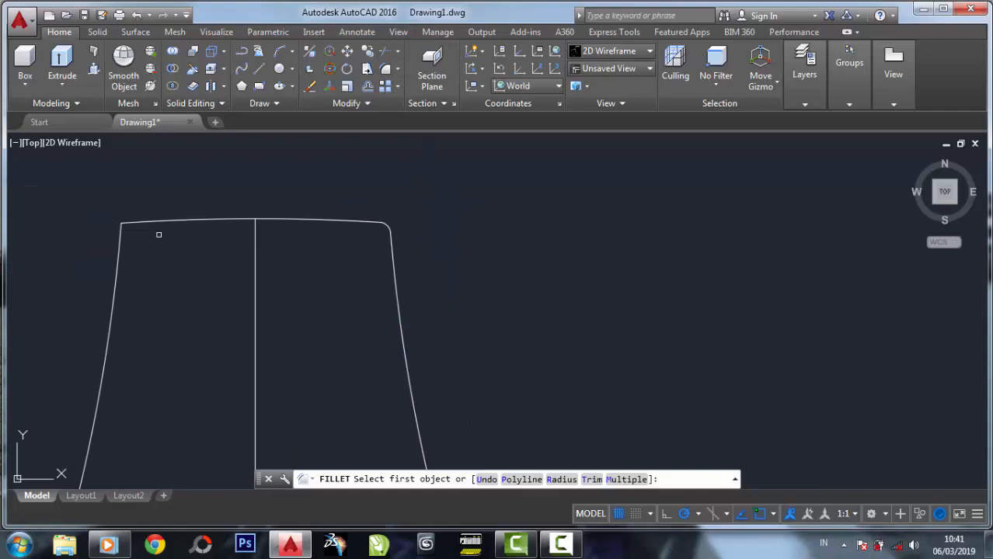
pyautogui.click(119, 241)
pyautogui.click(156, 221)
pyautogui.scroll(-3, 299, 195)
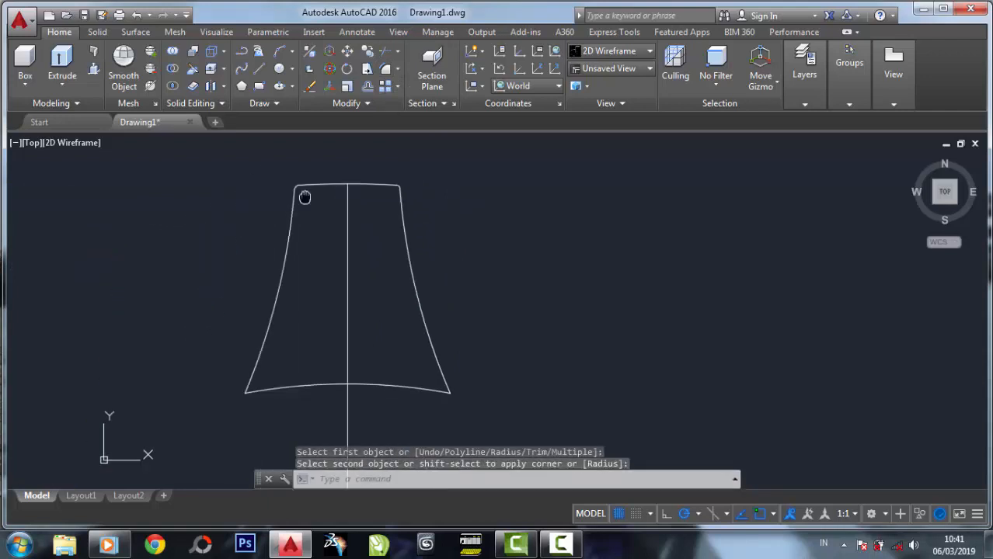
# - Join the flanks, fillets, tip arc and base arc of the tooth into one polyline, leaving out the centre line
pyautogui.click(371, 105)
pyautogui.click(377, 144)
pyautogui.click(516, 424)
pyautogui.click(263, 158)
pyautogui.click(324, 402)
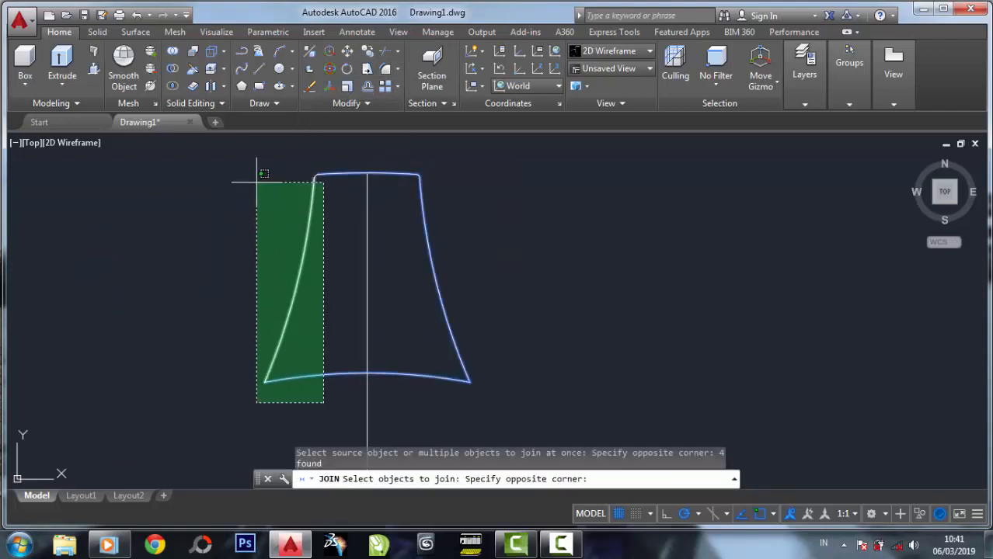
pyautogui.click(257, 183)
pyautogui.press('Return')
pyautogui.scroll(-2, 371, 188)
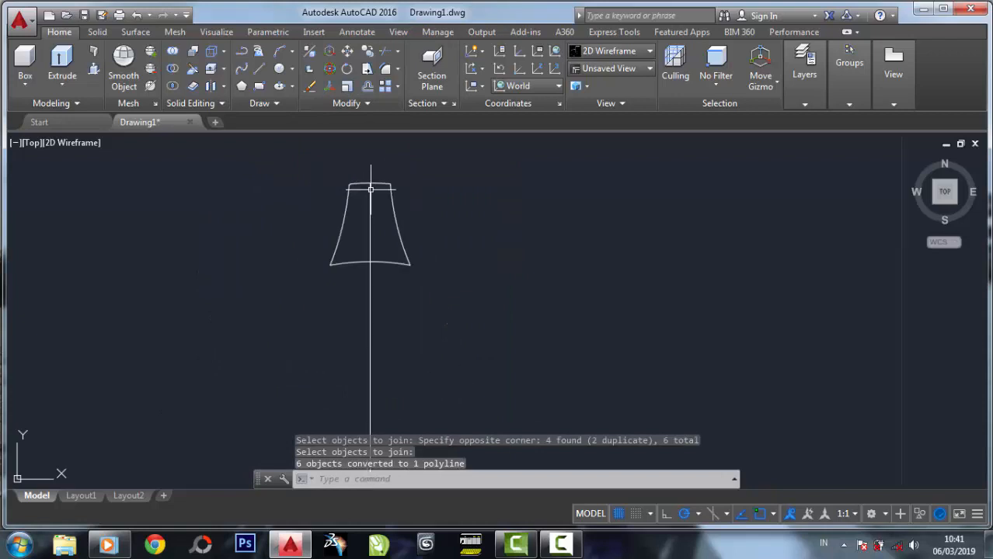
pyautogui.click(279, 68)
pyautogui.click(369, 361)
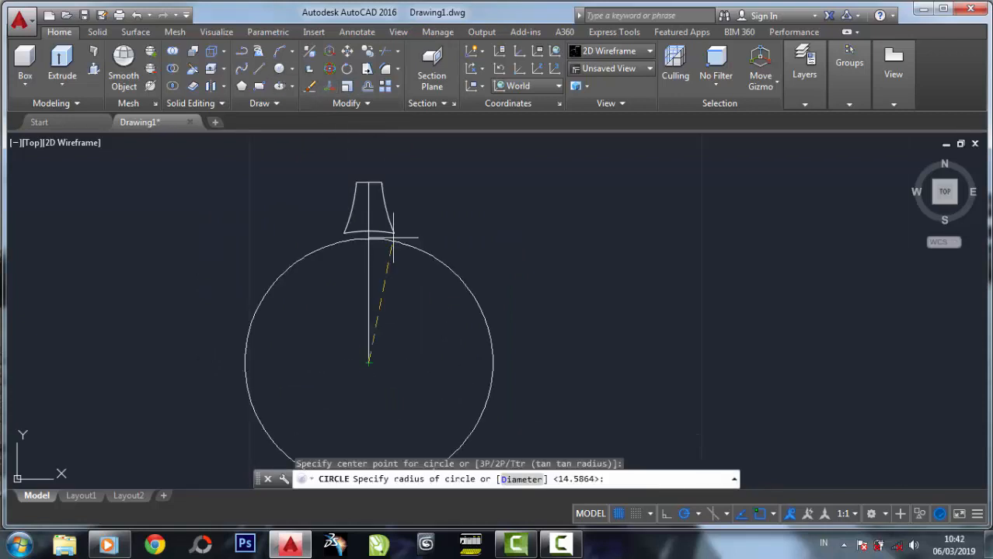
pyautogui.press('Escape')
pyautogui.scroll(2, 393, 239)
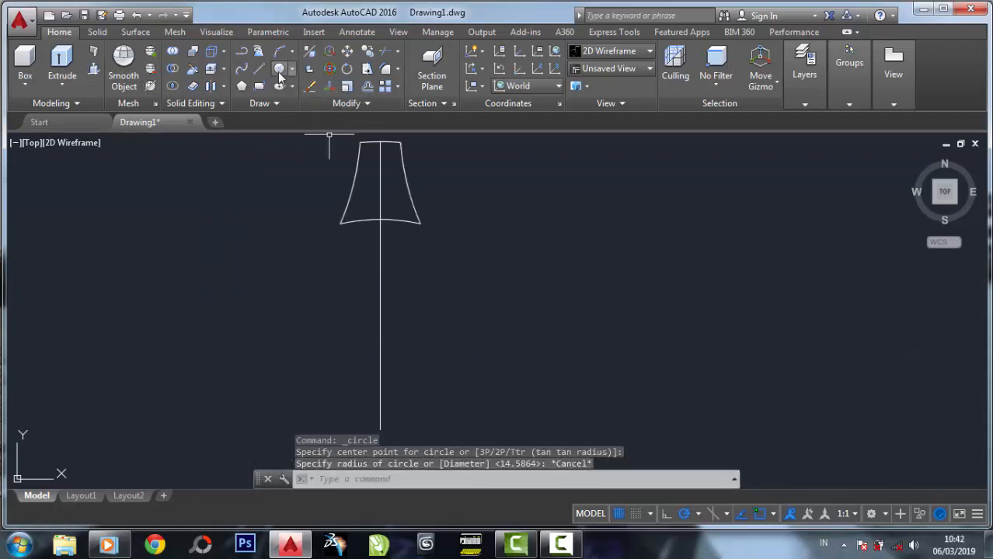
# - Draw a circle centred on the centre line's lower end and passing through the tooth base, and switch to the SW Isometric view
pyautogui.click(279, 69)
pyautogui.click(380, 427)
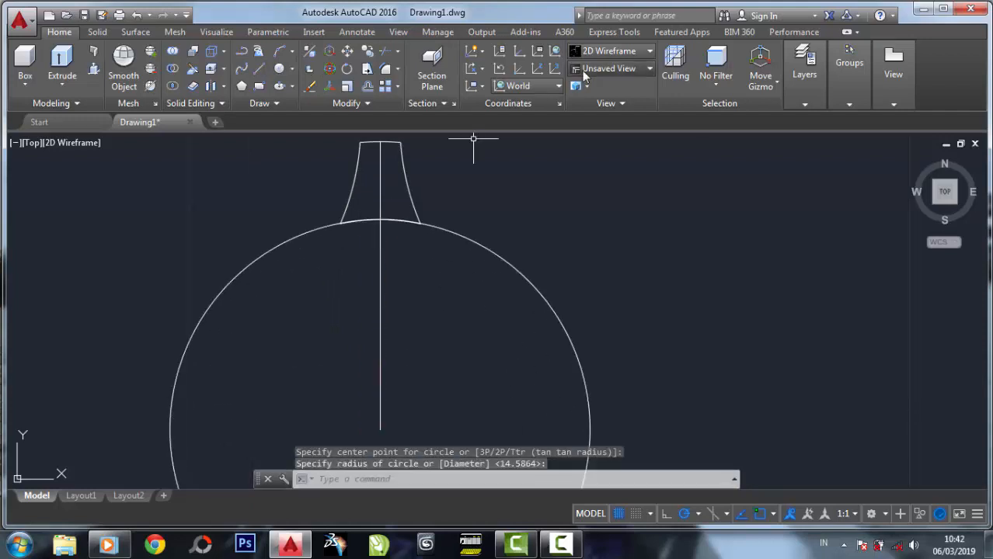
pyautogui.click(610, 68)
pyautogui.click(602, 175)
# - Try a 30-unit vertical line up from the circle's centre, and undo it
pyautogui.click(260, 70)
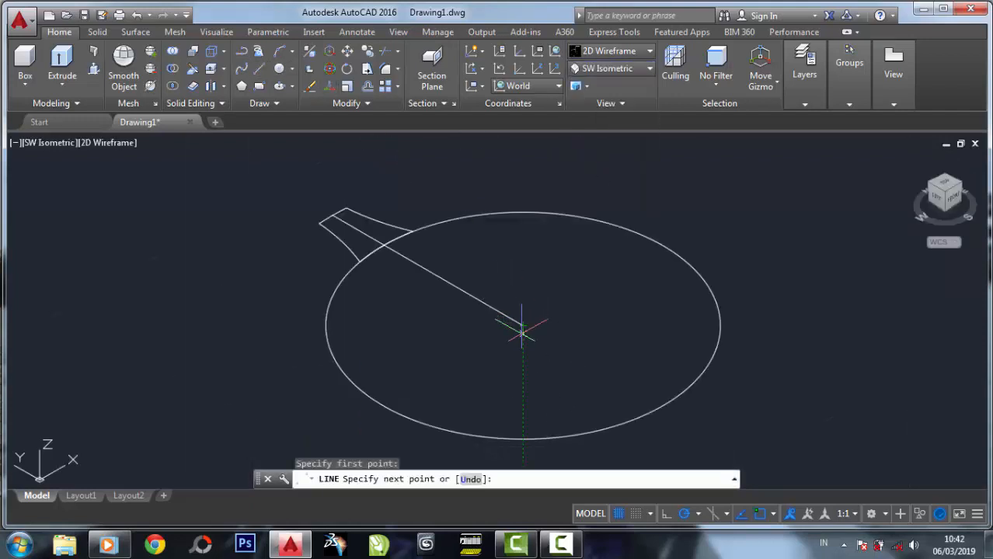
pyautogui.scroll(-4, 522, 333)
pyautogui.moveTo(521, 159); pyautogui.dragTo(504, 237, button='middle')
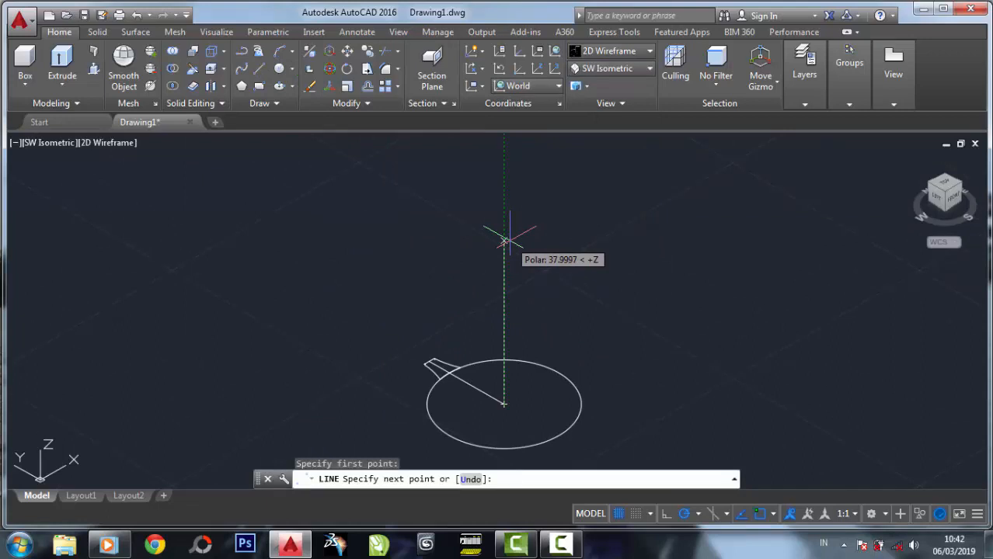
pyautogui.write('30')
pyautogui.press('Return')
pyautogui.press('Return')
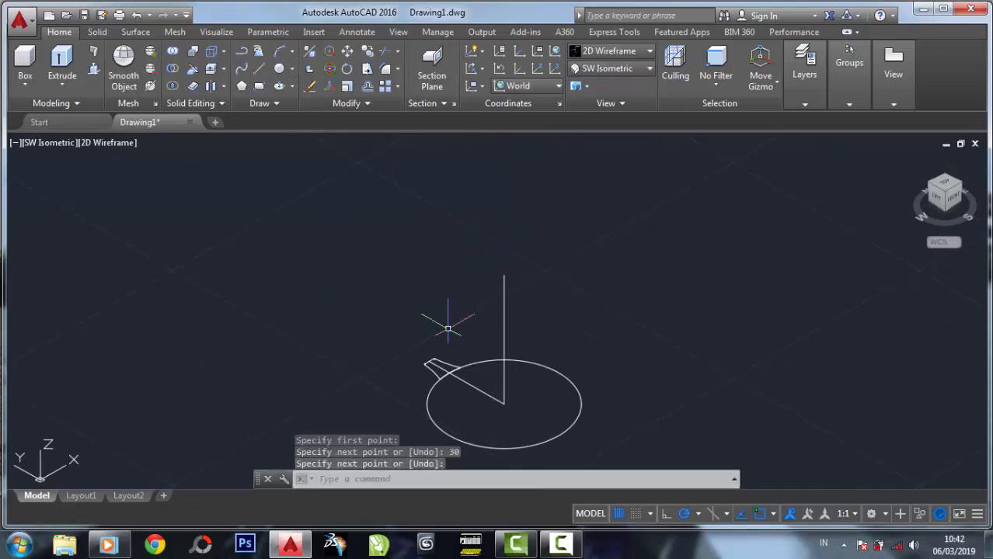
pyautogui.hotkey('ctrl', 'z')
pyautogui.hotkey('ctrl', 'z')
# - Draw a 50-unit line straight up along Z from the circle's centre
pyautogui.write('l')
pyautogui.press('Return')
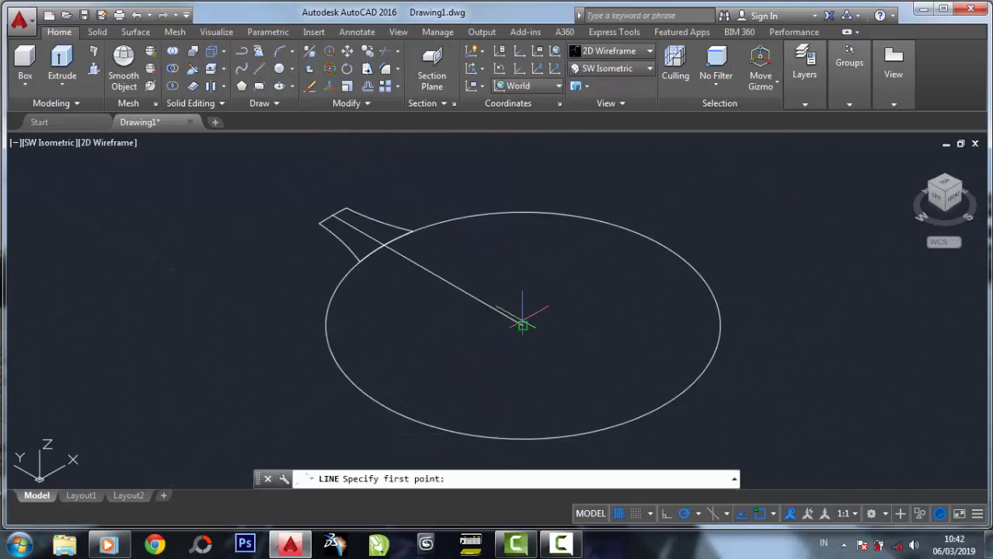
pyautogui.click(521, 324)
pyautogui.scroll(-3, 543, 178)
pyautogui.scroll(2, 528, 197)
pyautogui.write('5')
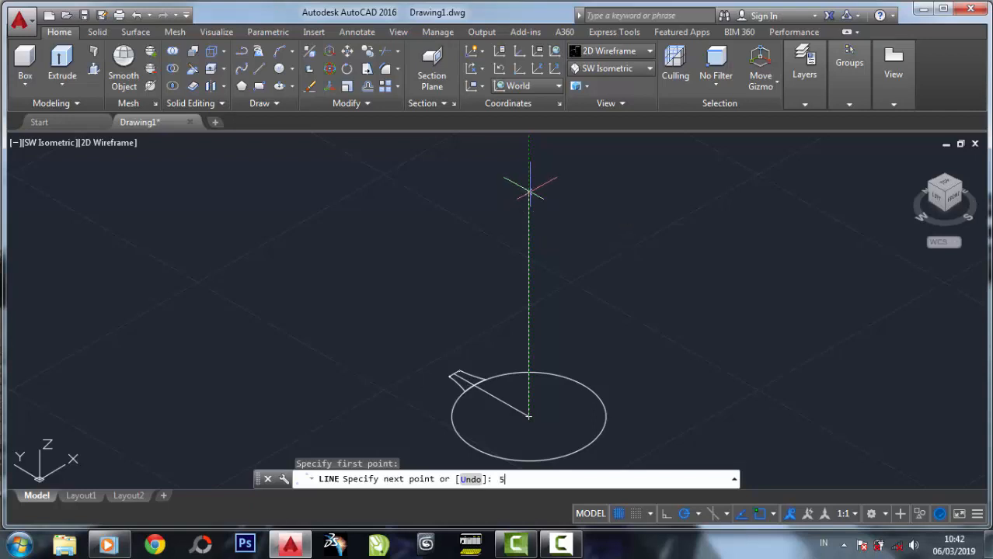
pyautogui.write('0')
pyautogui.press('Return')
pyautogui.press('Return')
# - Try a circle of radius 30 centred on the vertical line's upper end, and undo it
pyautogui.click(280, 69)
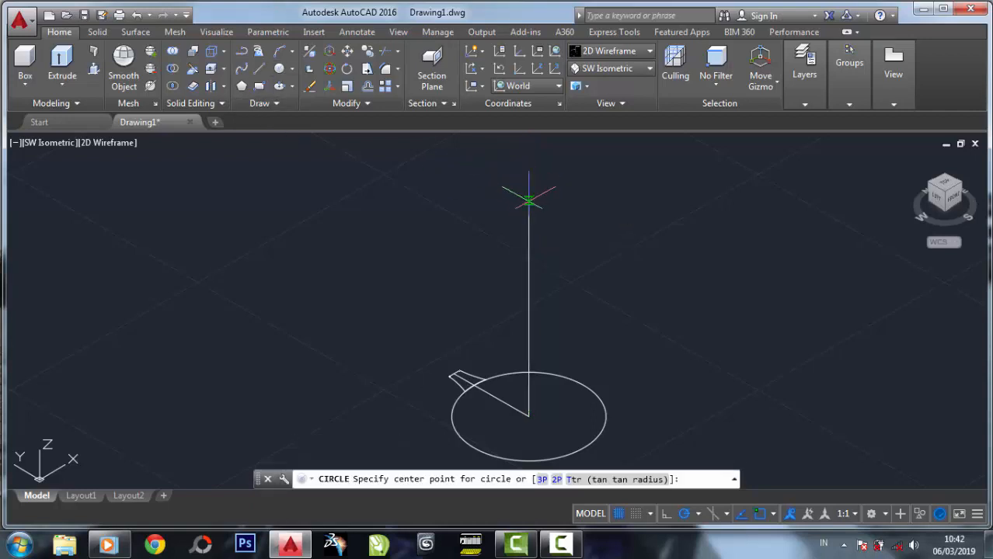
pyautogui.click(528, 200)
pyautogui.press('Return')
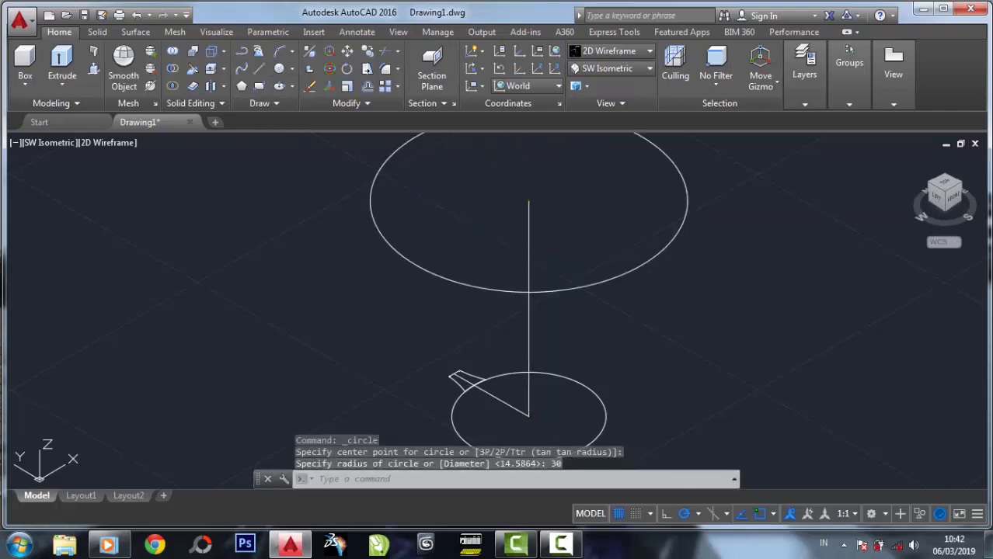
pyautogui.hotkey('ctrl', 'z')
# - Draw a circle of radius 25 centred on the vertical line's upper end
pyautogui.click(280, 69)
pyautogui.click(528, 201)
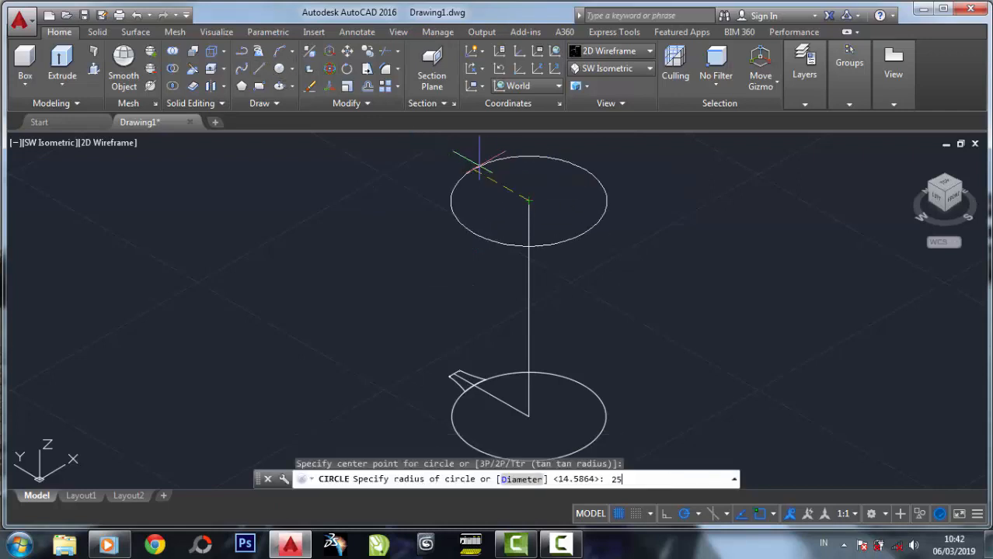
pyautogui.press('Return')
# - Copy the tooth profile from the lower circle to the matching point on the upper circle, using its base arc as base point
pyautogui.click(368, 68)
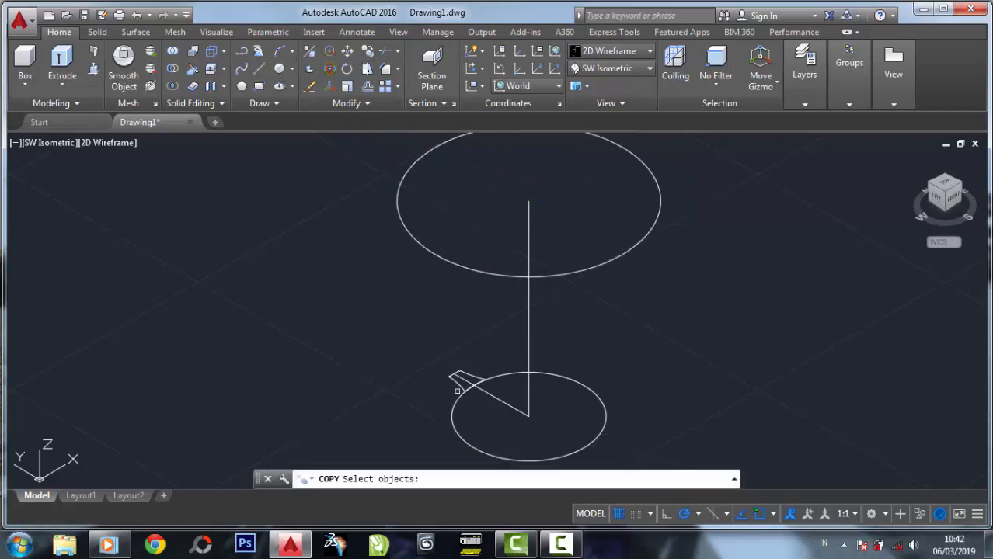
pyautogui.scroll(-3, 474, 366)
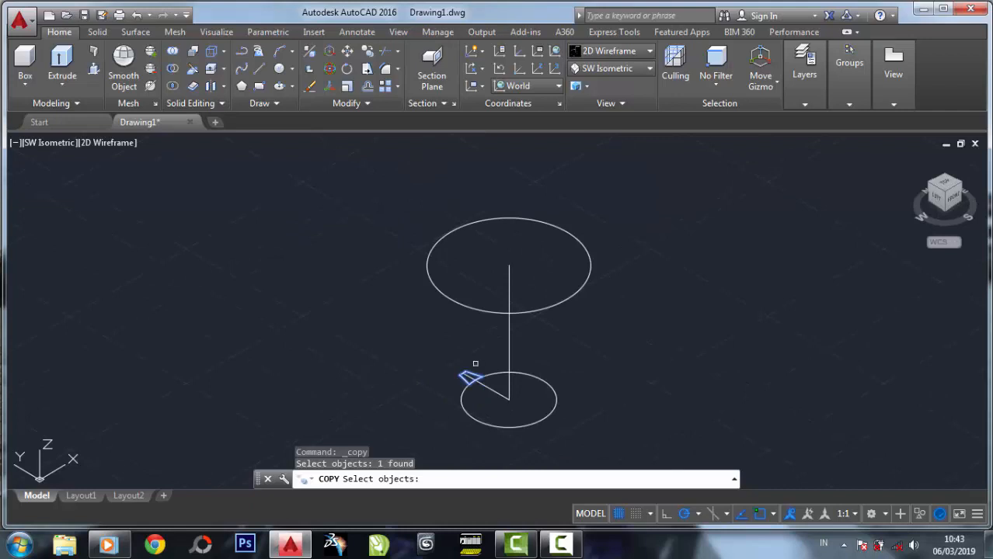
pyautogui.scroll(2, 480, 363)
pyautogui.press('Return')
pyautogui.click(470, 392)
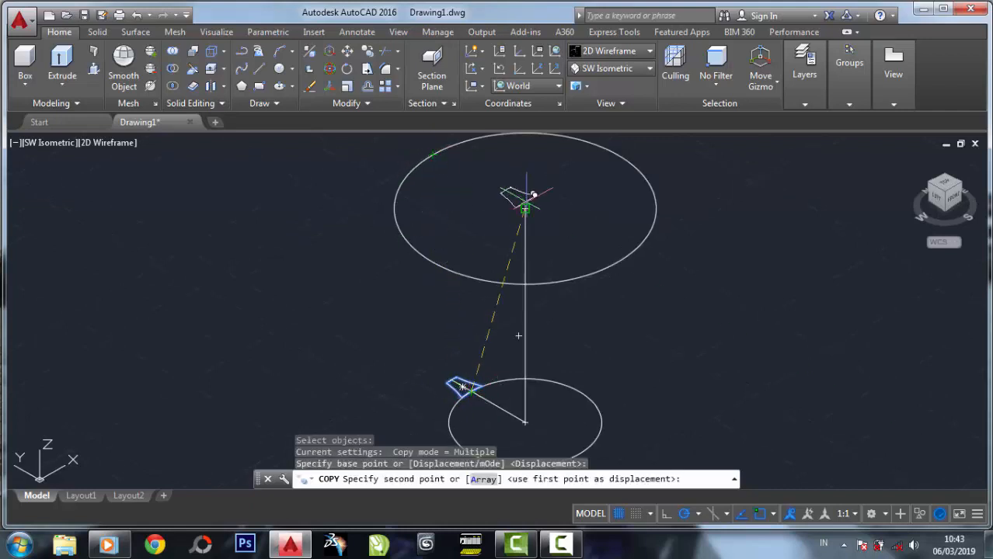
pyautogui.click(432, 153)
pyautogui.press('Return')
pyautogui.scroll(-3, 451, 217)
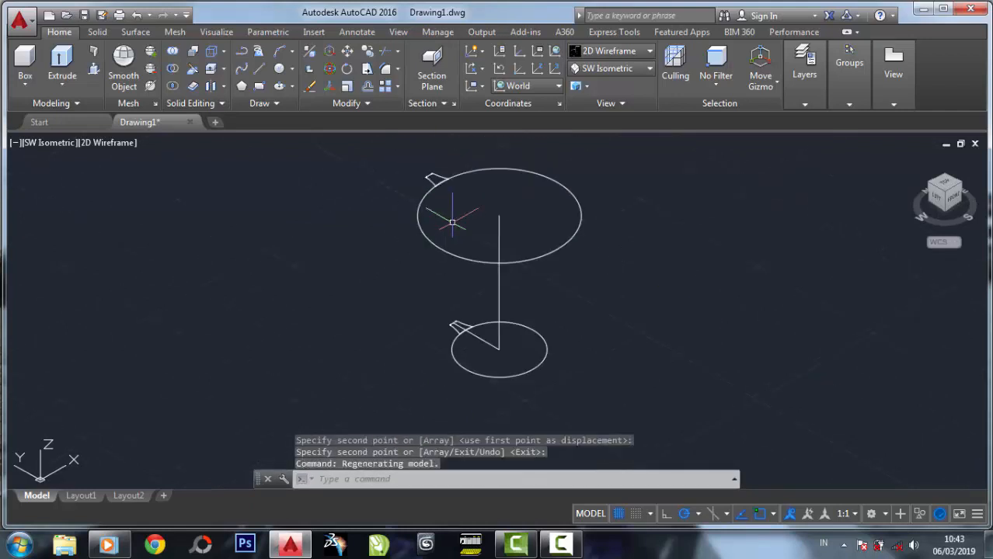
# - Rotate the copied tooth profile counterclockwise about the upper circle's centre by a small freely picked angle
pyautogui.scroll(3, 451, 217)
pyautogui.click(369, 102)
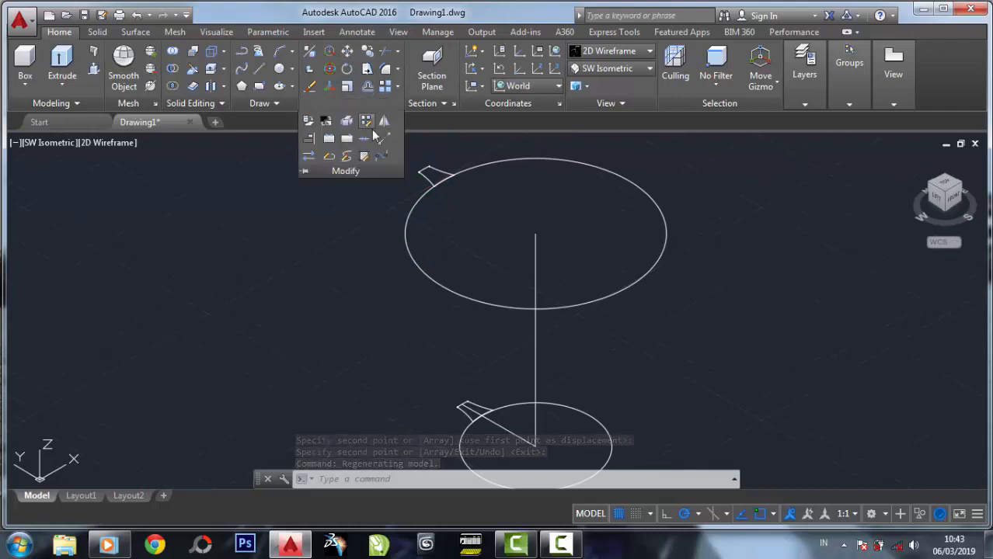
pyautogui.click(365, 119)
pyautogui.click(432, 173)
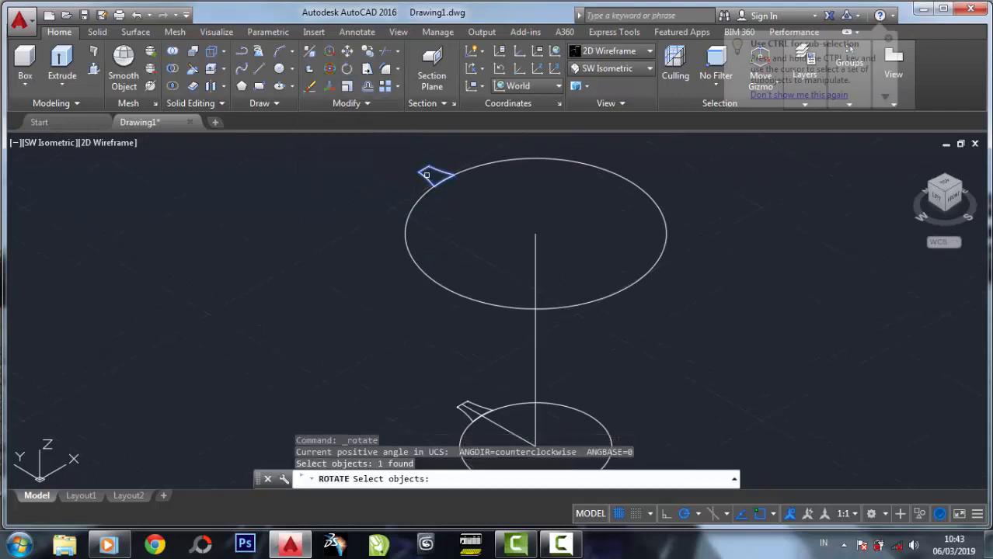
pyautogui.press('Return')
pyautogui.click(535, 232)
pyautogui.click(582, 150)
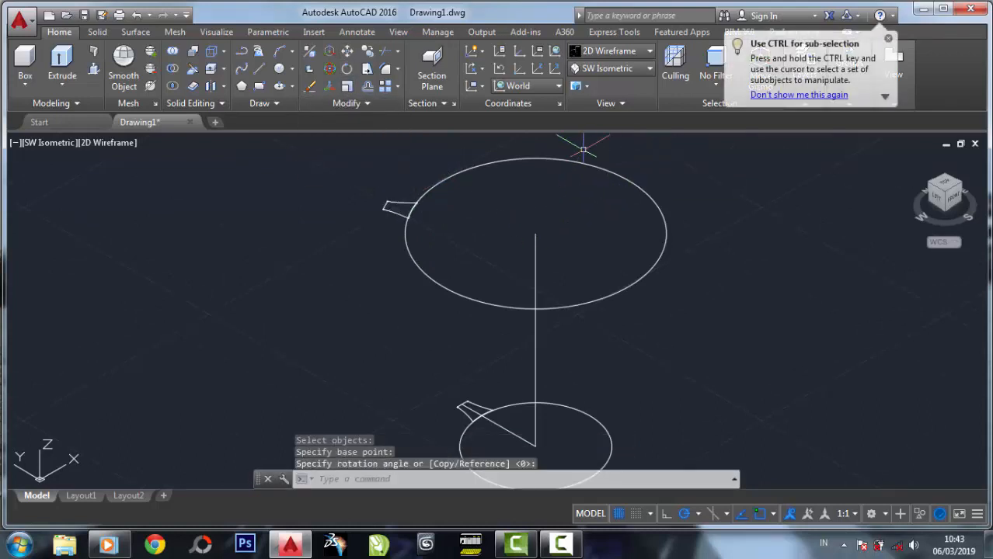
pyautogui.scroll(-3, 381, 183)
pyautogui.scroll(3, 344, 216)
pyautogui.click(62, 84)
pyautogui.click(76, 139)
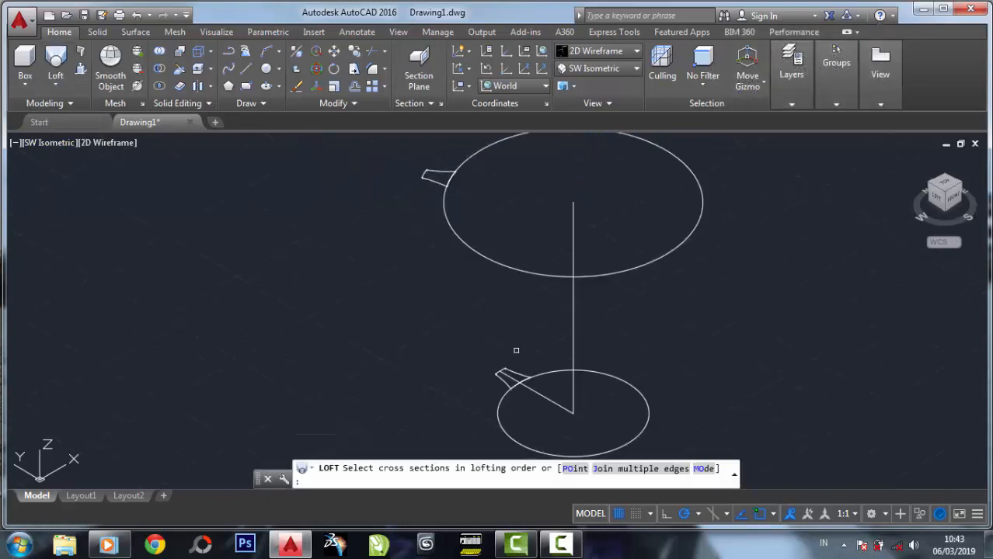
pyautogui.click(510, 378)
pyautogui.rightClick(427, 299)
pyautogui.click(450, 312)
# - Loft a solid from the lower tooth profile to the rotated upper profile, using cross sections only
pyautogui.click(55, 62)
pyautogui.click(509, 378)
pyautogui.click(424, 177)
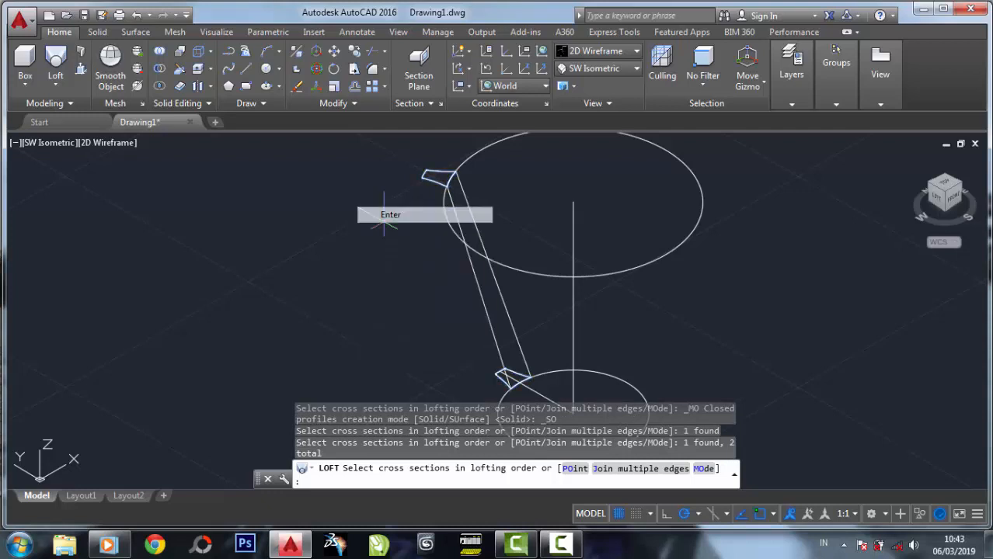
pyautogui.click(386, 215)
pyautogui.moveTo(473, 300)
pyautogui.mouseDown(button='middle')
pyautogui.moveTo(450, 228)
pyautogui.moveTo(460, 248)
pyautogui.mouseUp(button='middle')
pyautogui.click(555, 473)
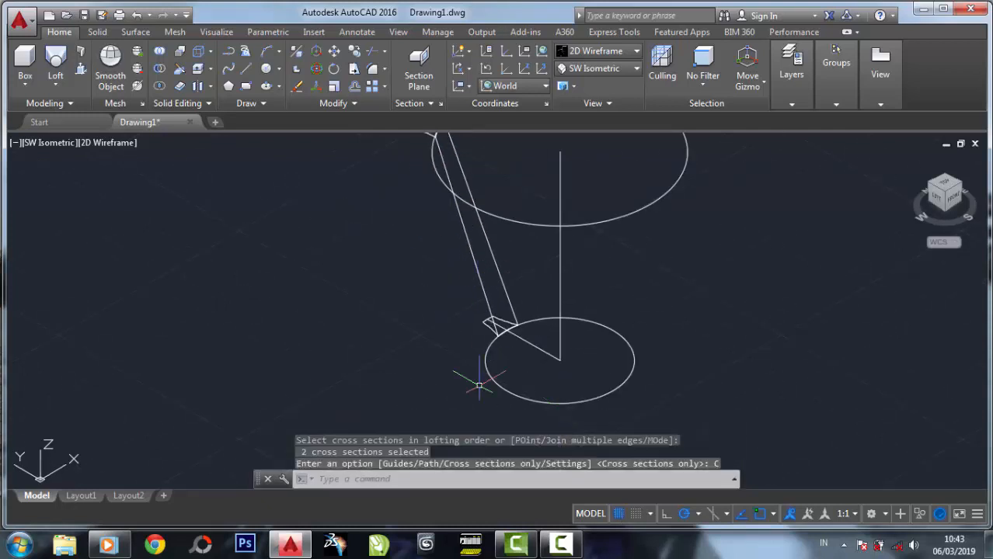
# - Shade the model with the Realistic visual style to inspect the lofted tooth, and undo the style change
pyautogui.scroll(-2, 470, 365)
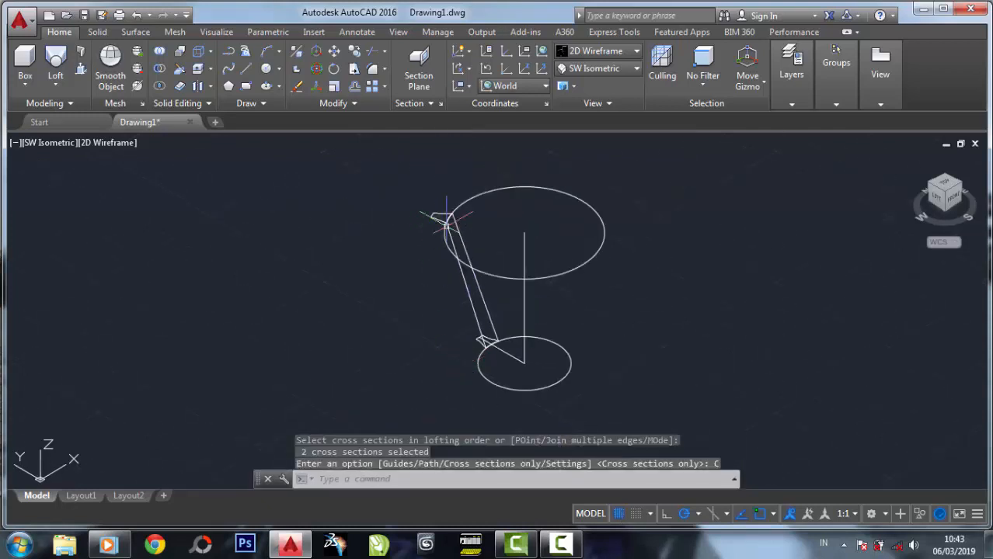
pyautogui.click(637, 51)
pyautogui.click(764, 74)
pyautogui.scroll(4, 458, 209)
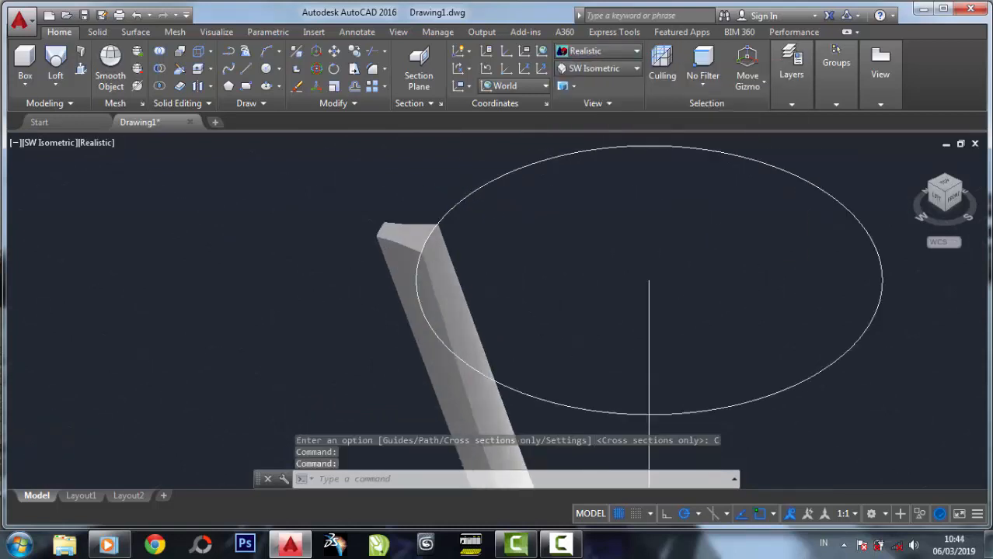
pyautogui.hotkey('ctrl', 'z')
pyautogui.hotkey('ctrl', 'z')
# - In the Top view, make a polar array of the lofted tooth about the circles' centre with 25 items filling 360 degrees
pyautogui.click(617, 69)
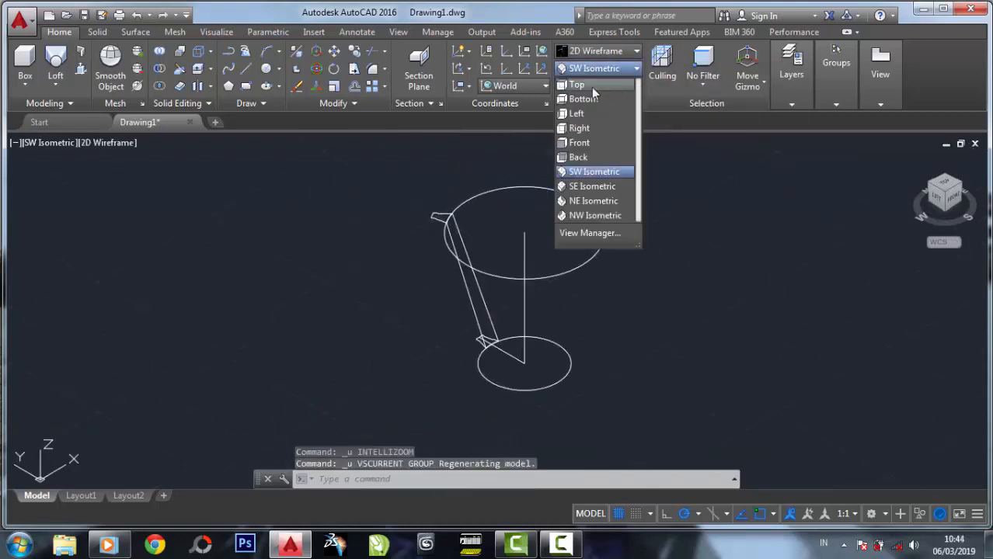
pyautogui.click(578, 85)
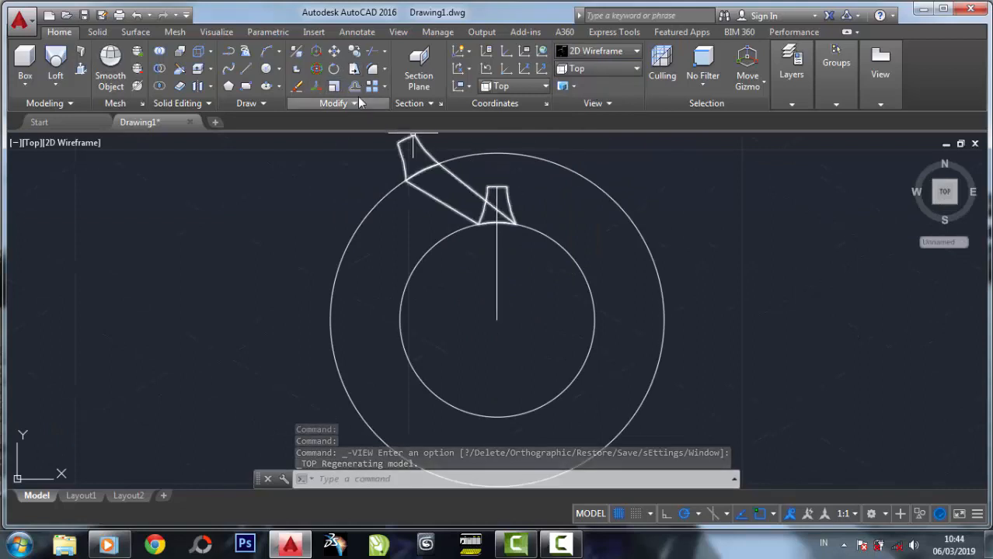
pyautogui.click(384, 87)
pyautogui.click(389, 177)
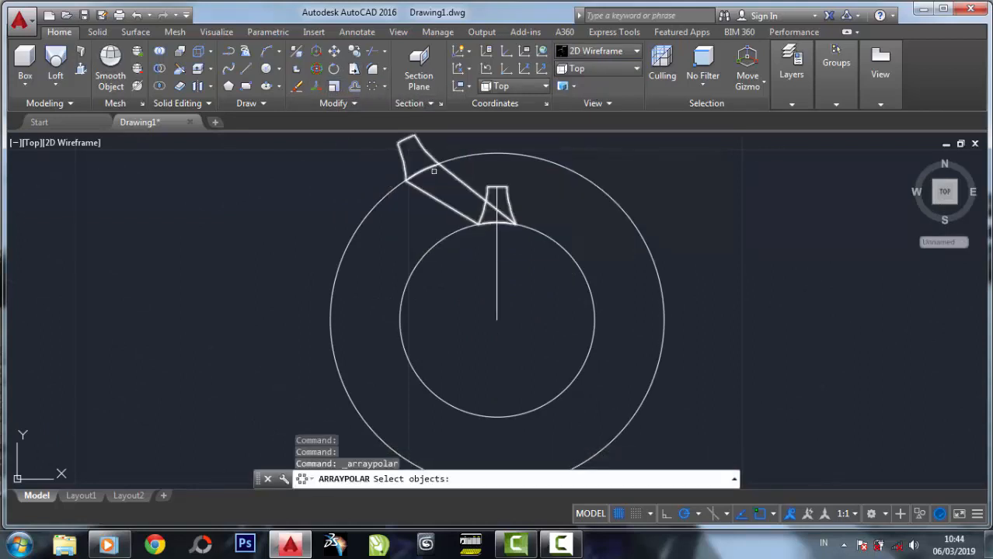
pyautogui.click(444, 204)
pyautogui.press('Return')
pyautogui.click(497, 318)
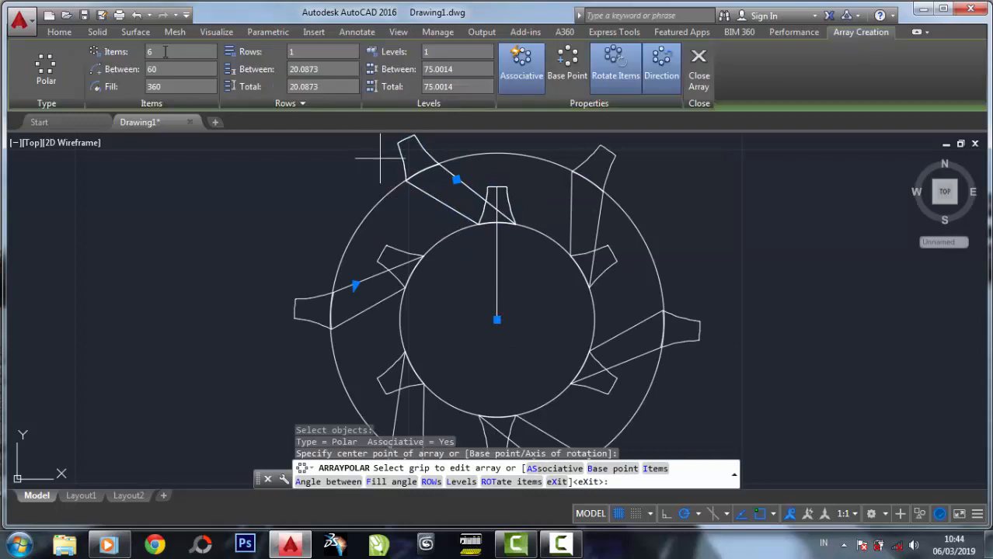
pyautogui.write('30')
pyautogui.press('Return')
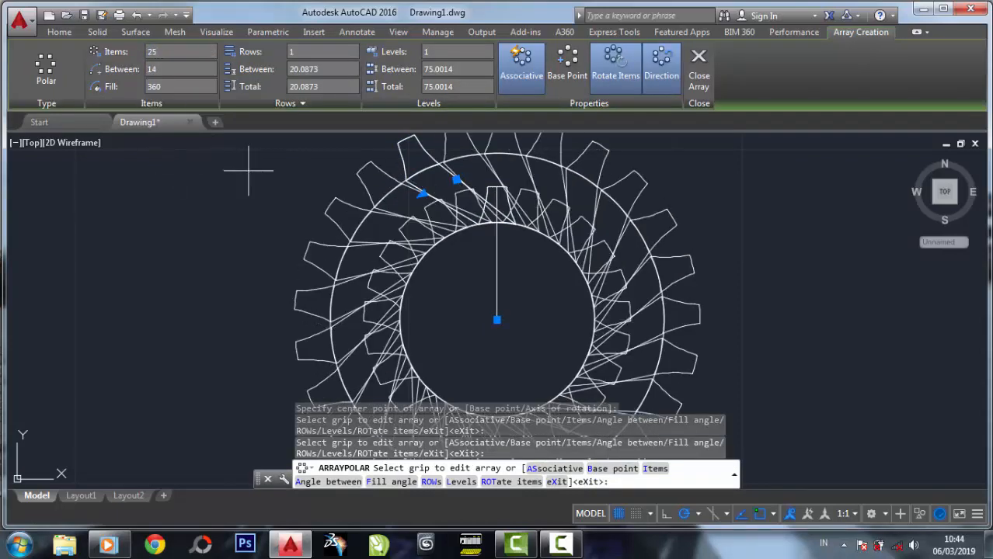
pyautogui.press('Return')
# - Show the toothed ring in the SW Isometric view with the Realistic visual style
pyautogui.click(596, 68)
pyautogui.click(590, 170)
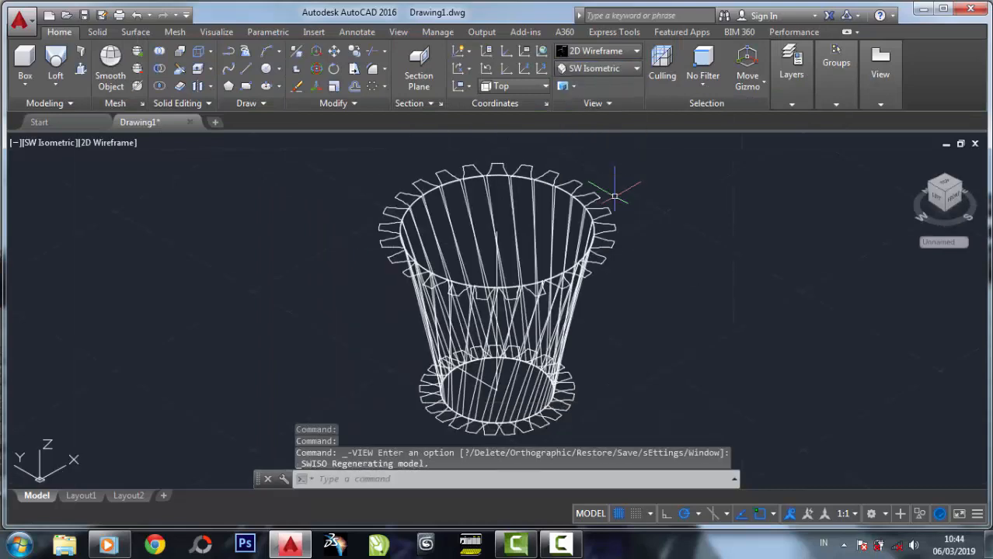
pyautogui.click(636, 51)
pyautogui.click(764, 87)
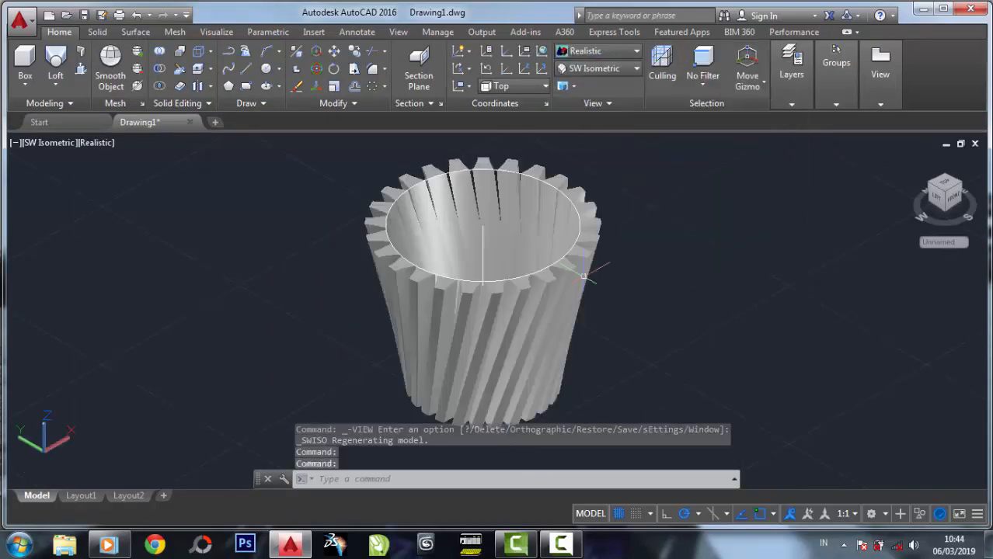
# - Set the number of items in the polar array of teeth to 20
pyautogui.scroll(3, 737, 272)
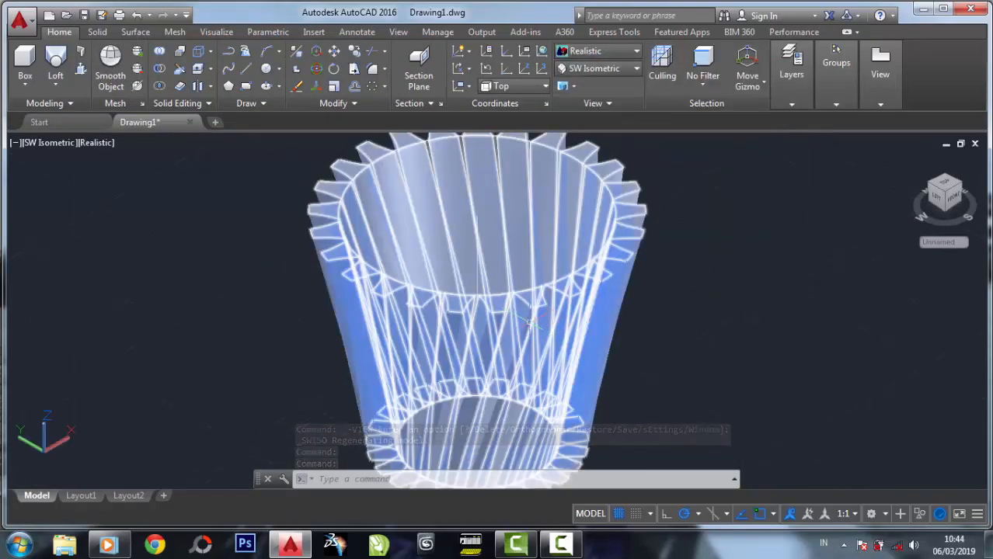
pyautogui.click(614, 233)
pyautogui.click(145, 52)
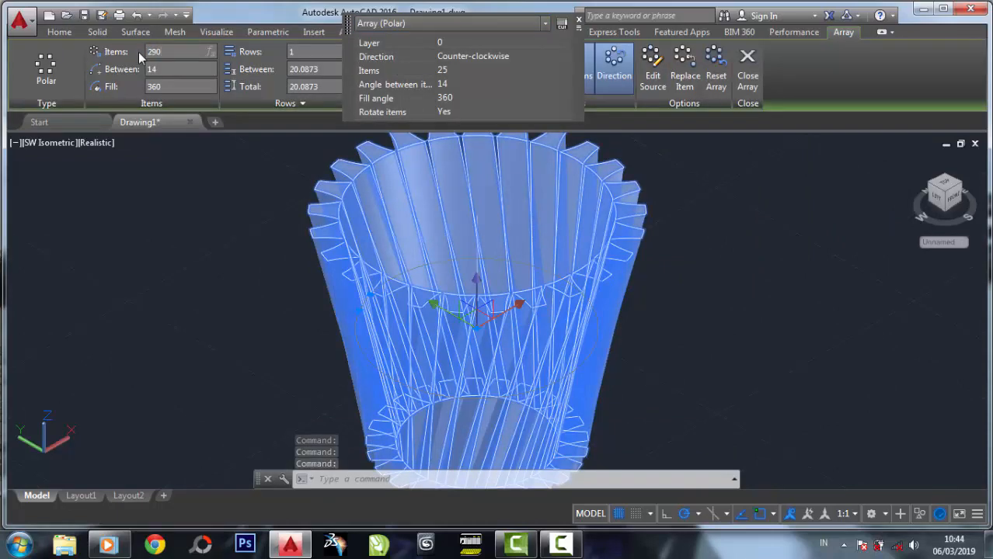
pyautogui.write('20')
pyautogui.press('Return')
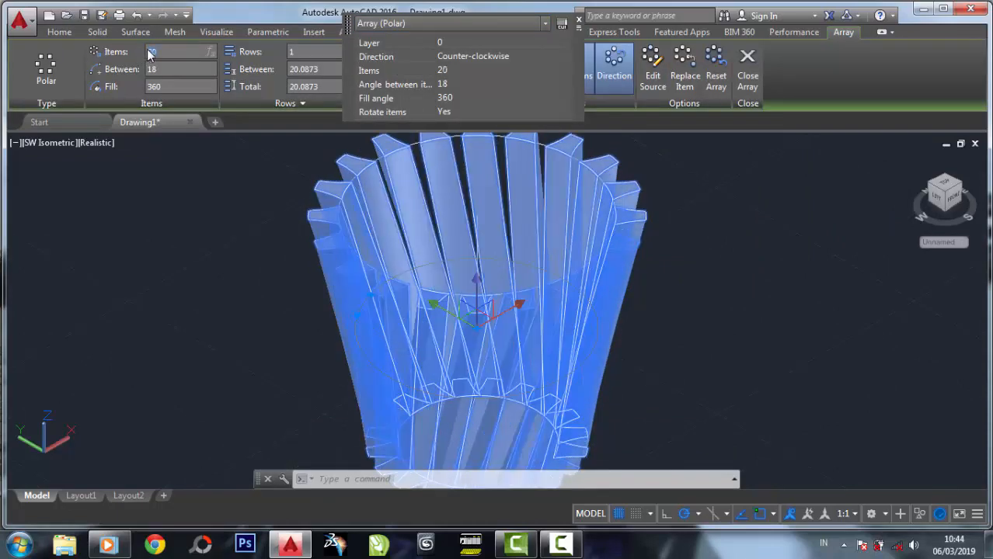
pyautogui.click(70, 33)
pyautogui.click(246, 69)
pyautogui.click(216, 239)
pyautogui.rightClick(217, 237)
pyautogui.click(233, 248)
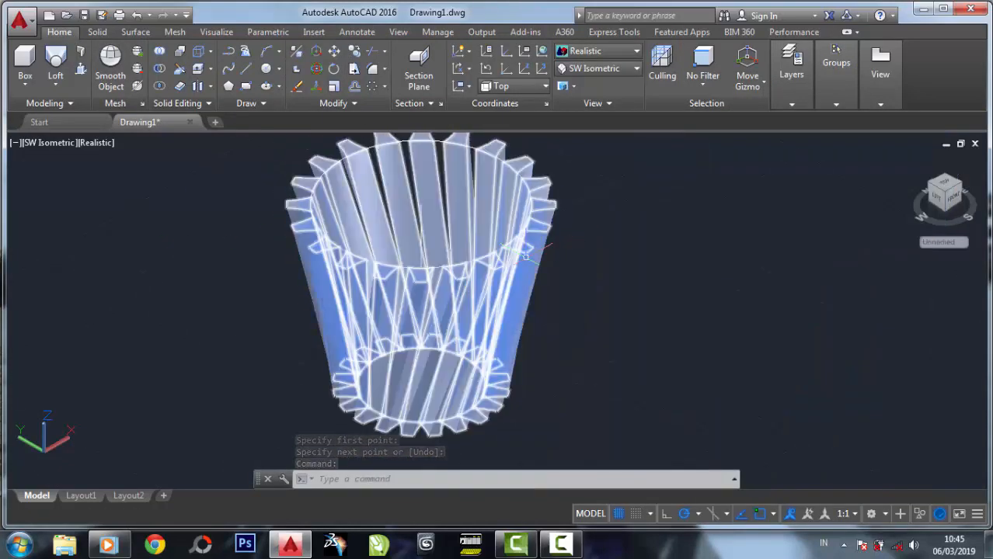
# - Hide the polar array of teeth so that only the two circles and construction lines are shown
pyautogui.scroll(5, 261, 278)
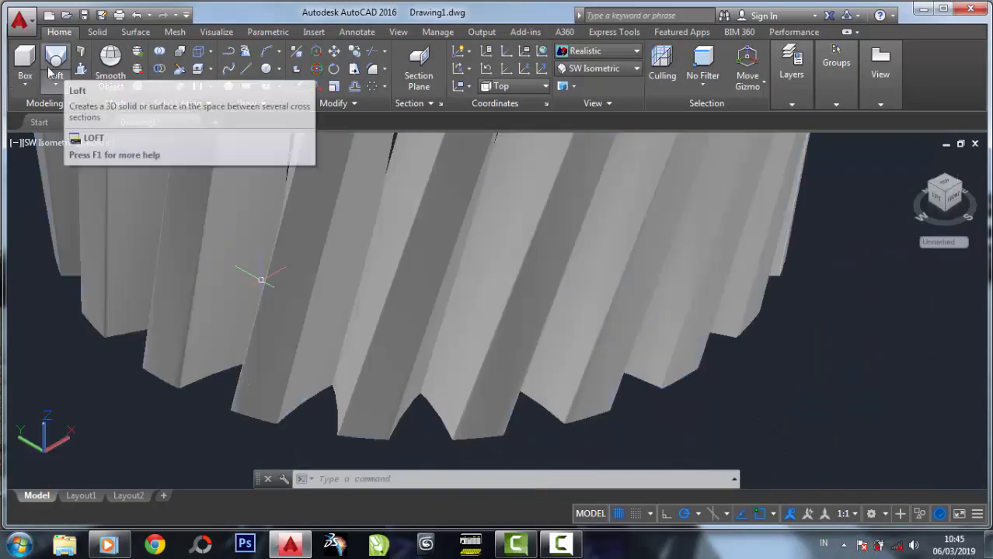
pyautogui.scroll(-5, 389, 217)
pyautogui.click(315, 313)
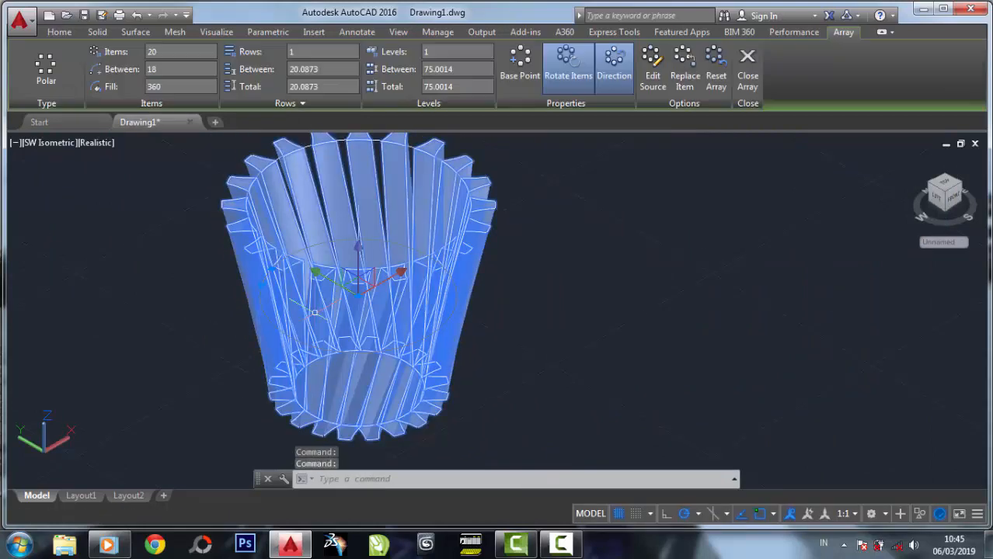
pyautogui.rightClick(314, 312)
pyautogui.moveTo(365, 237)
pyautogui.click(521, 257)
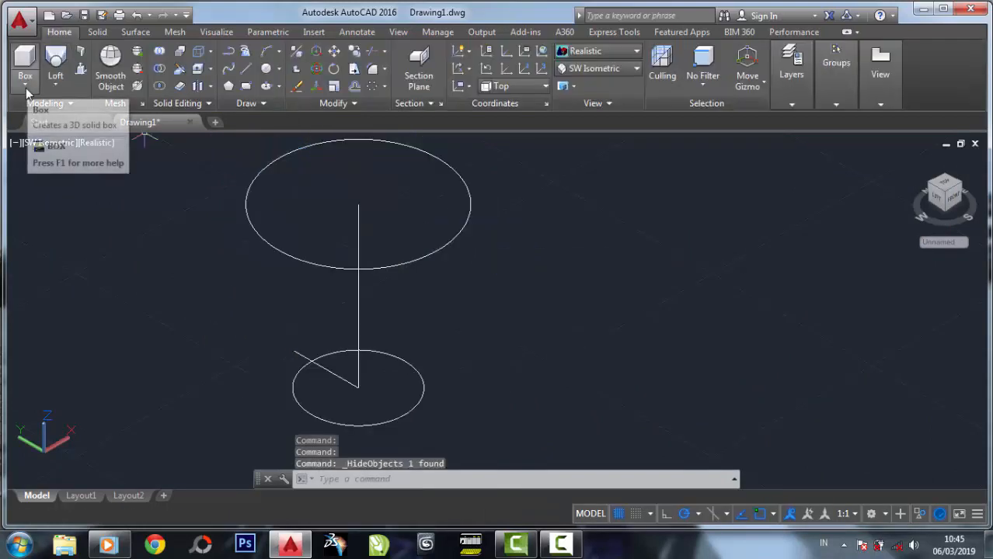
# - Loft a solid core from the lower circle to the larger upper circle, using cross sections only
pyautogui.click(55, 62)
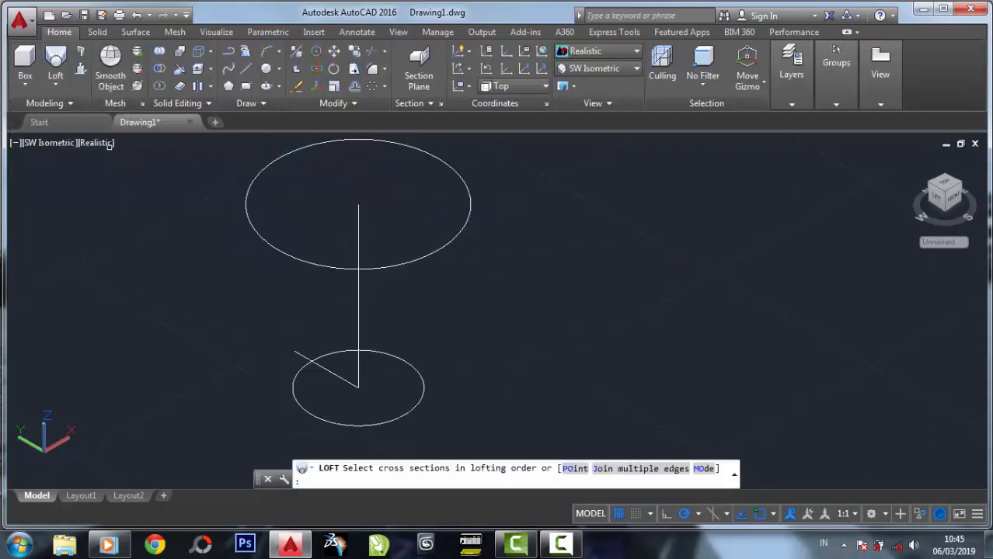
pyautogui.click(305, 410)
pyautogui.click(256, 232)
pyautogui.click(365, 215)
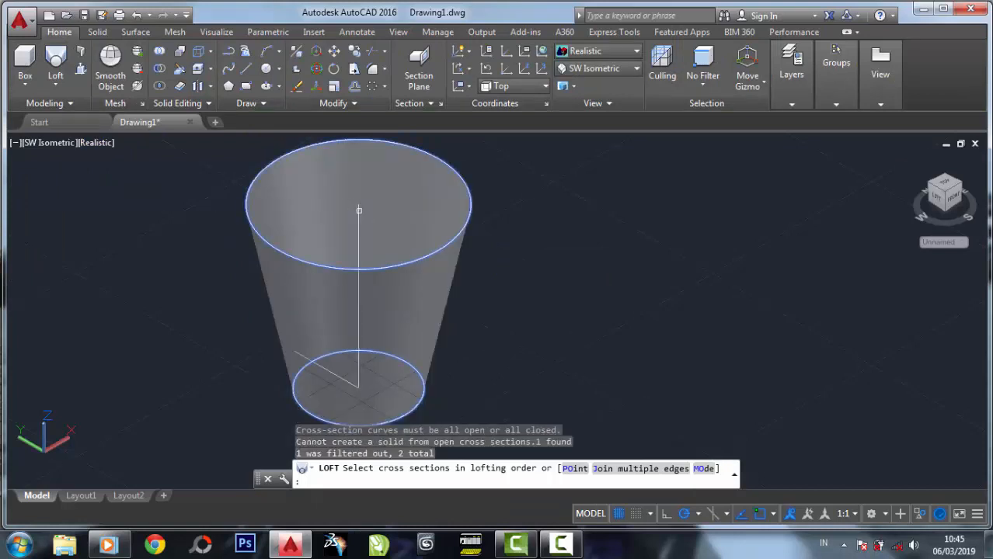
pyautogui.rightClick(215, 233)
pyautogui.click(233, 231)
pyautogui.click(558, 468)
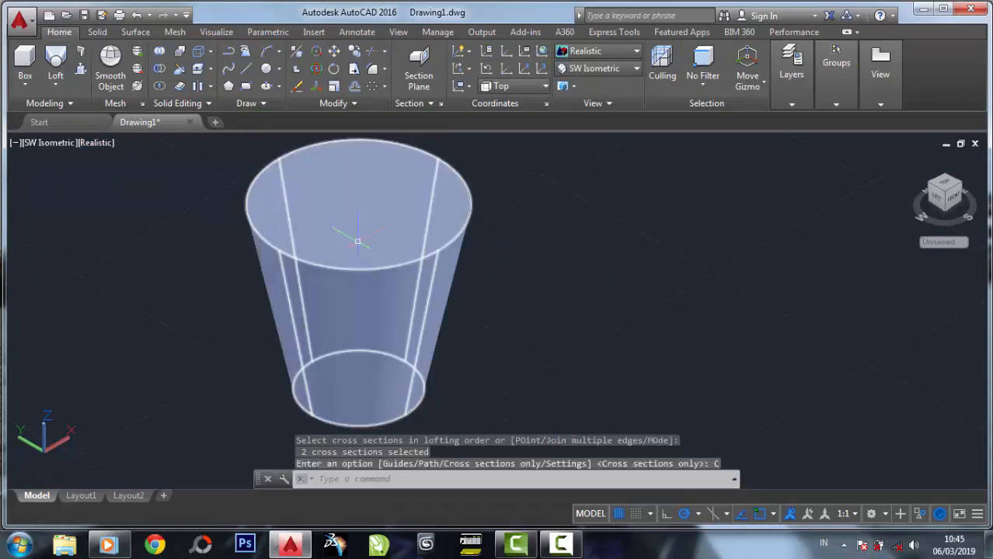
# - Draw a circle with a radius of about 9.8 at the centre of the core's lower face
pyautogui.write('c')
pyautogui.press('Return')
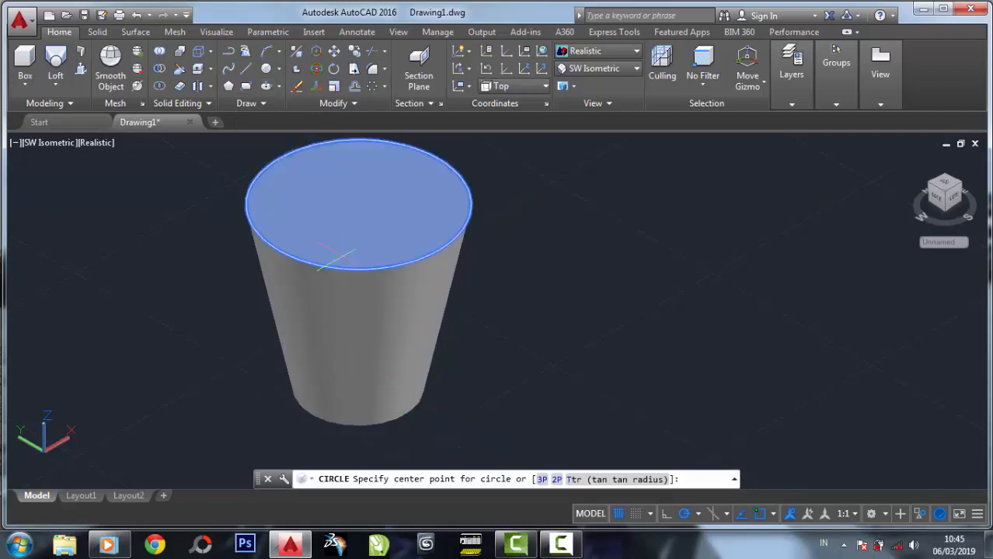
pyautogui.click(358, 388)
pyautogui.click(415, 403)
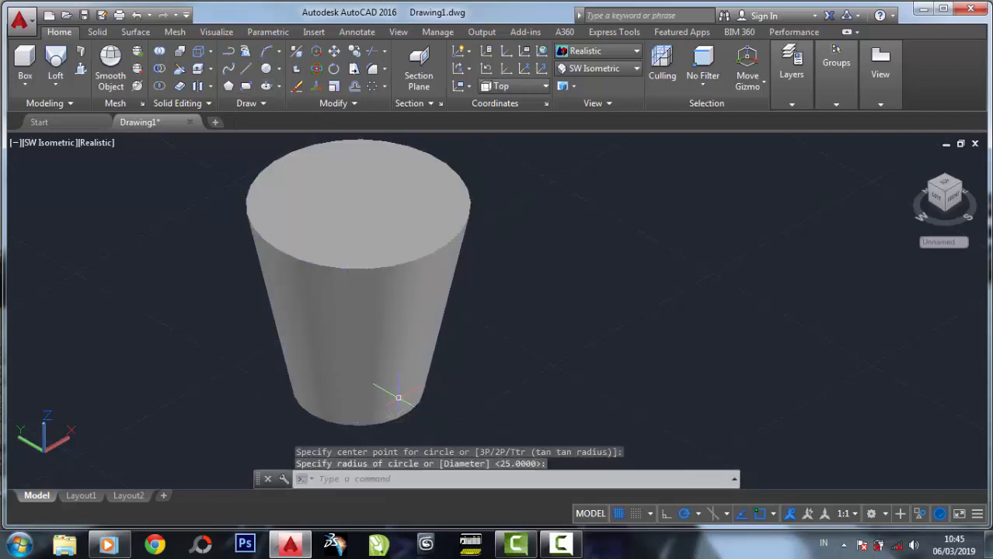
# - Draw a circle with a radius of about 13.3 at the centre of the core's upper face
pyautogui.press('Return')
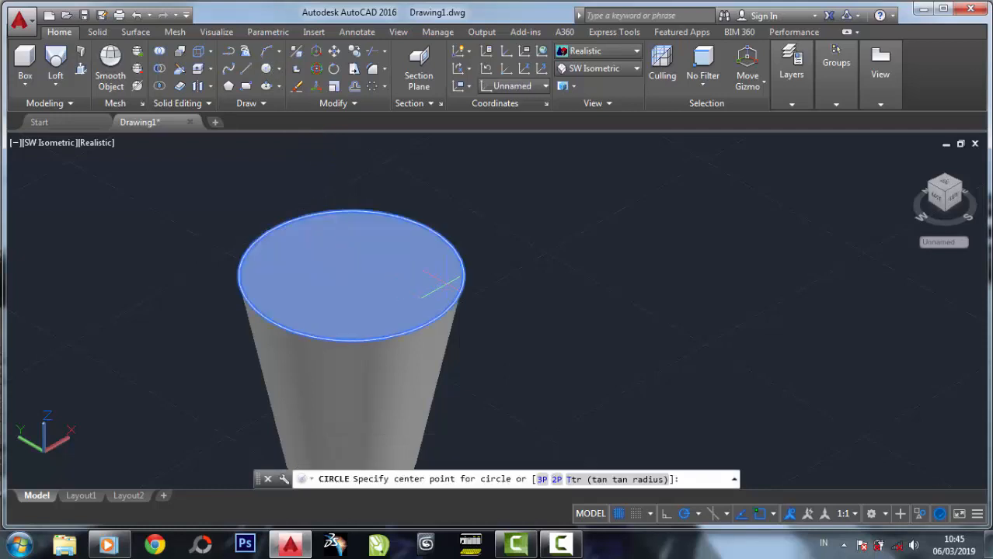
pyautogui.click(350, 275)
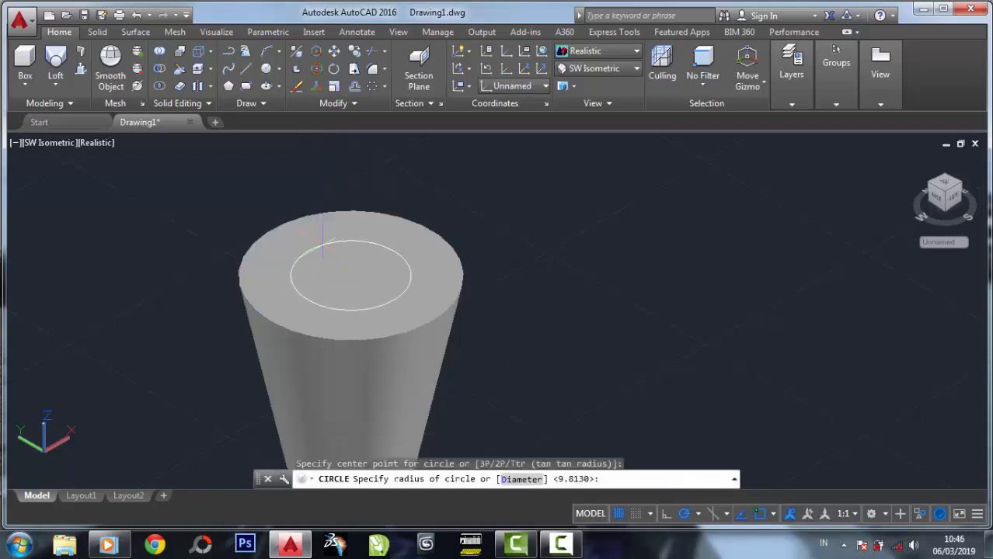
pyautogui.click(322, 244)
# - Presspull the circle on the core's upper face upward into a cylinder of freely picked height
pyautogui.click(25, 81)
pyautogui.click(80, 69)
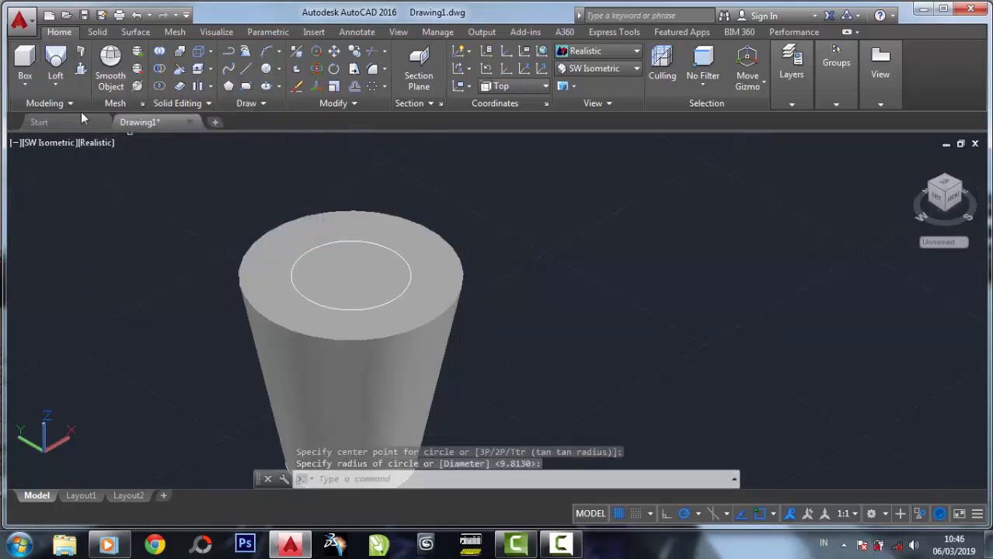
pyautogui.click(337, 278)
pyautogui.scroll(-4, 364, 194)
pyautogui.moveTo(364, 191); pyautogui.dragTo(339, 309, button='middle')
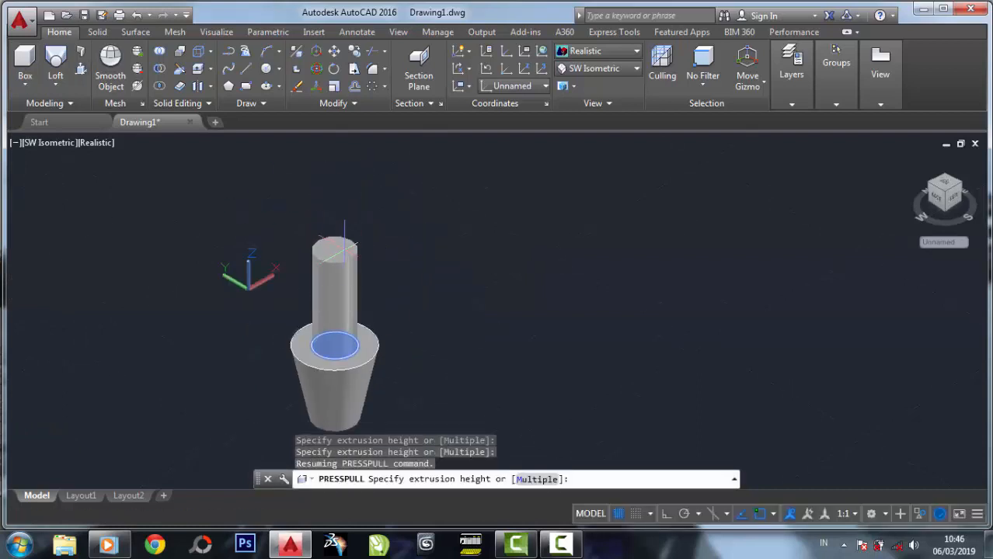
pyautogui.scroll(3, 346, 289)
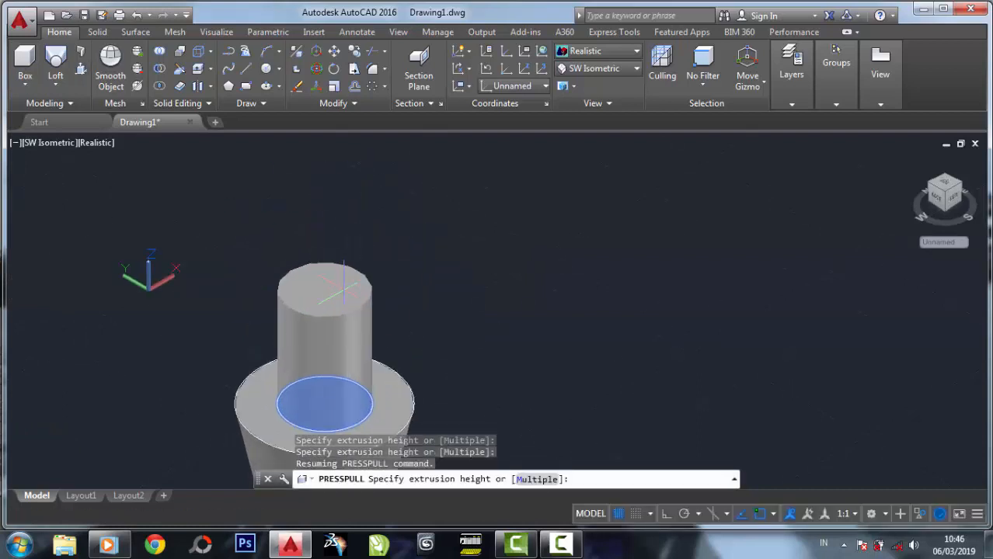
pyautogui.click(355, 295)
pyautogui.press('Return')
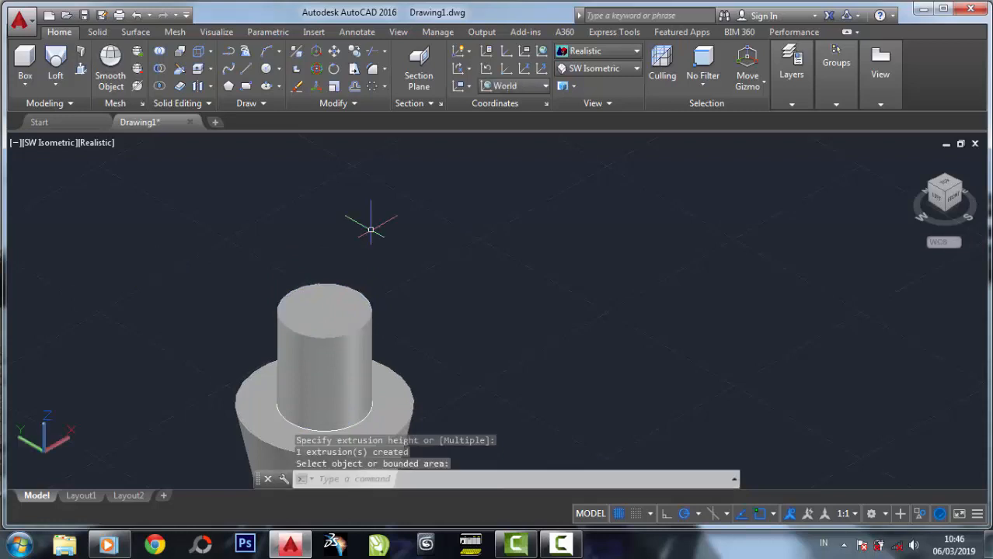
# - Presspull the new cylinder's top face downward to shorten the cylinder by a freely picked amount
pyautogui.scroll(2, 355, 302)
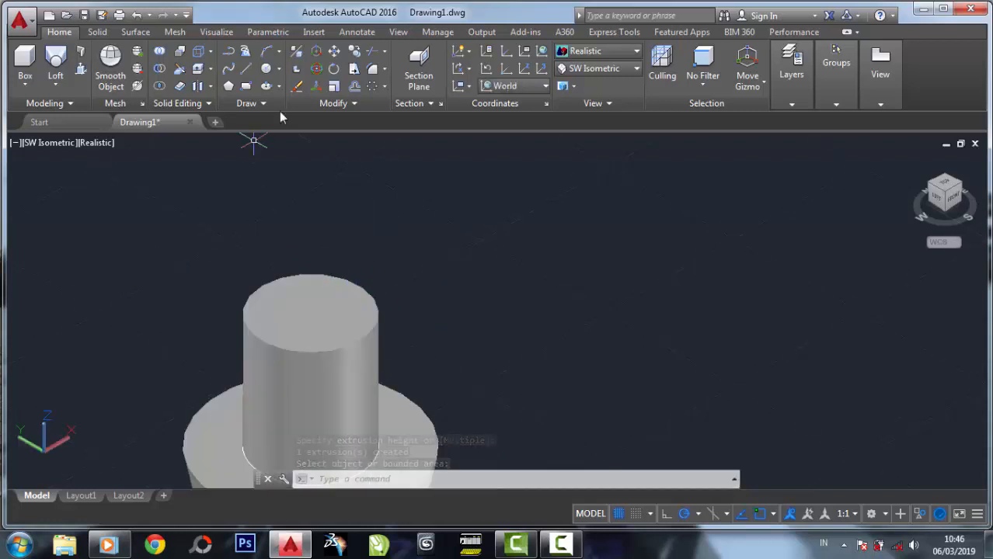
pyautogui.moveTo(351, 235); pyautogui.dragTo(320, 168, button='middle')
pyautogui.click(80, 70)
pyautogui.click(268, 253)
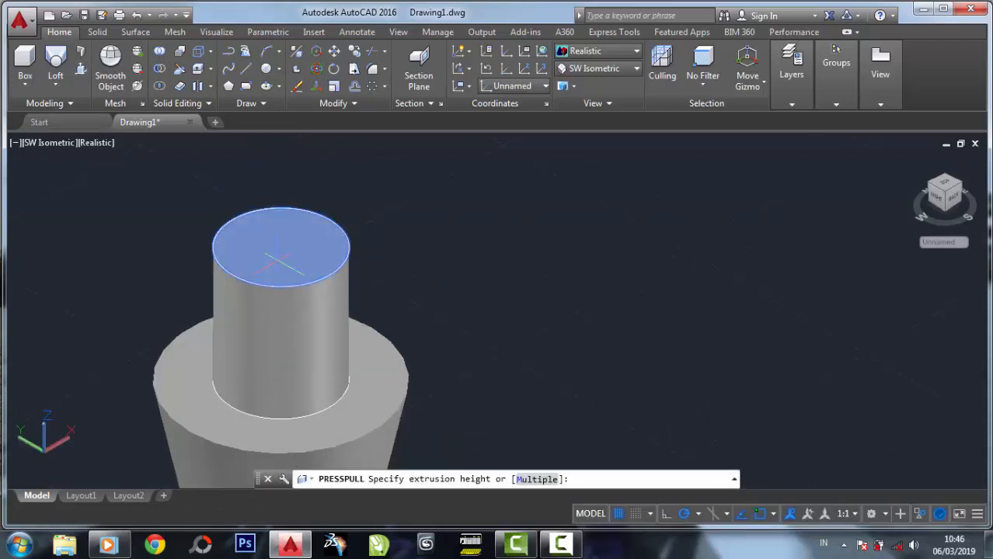
pyautogui.click(405, 314)
pyautogui.press('Return')
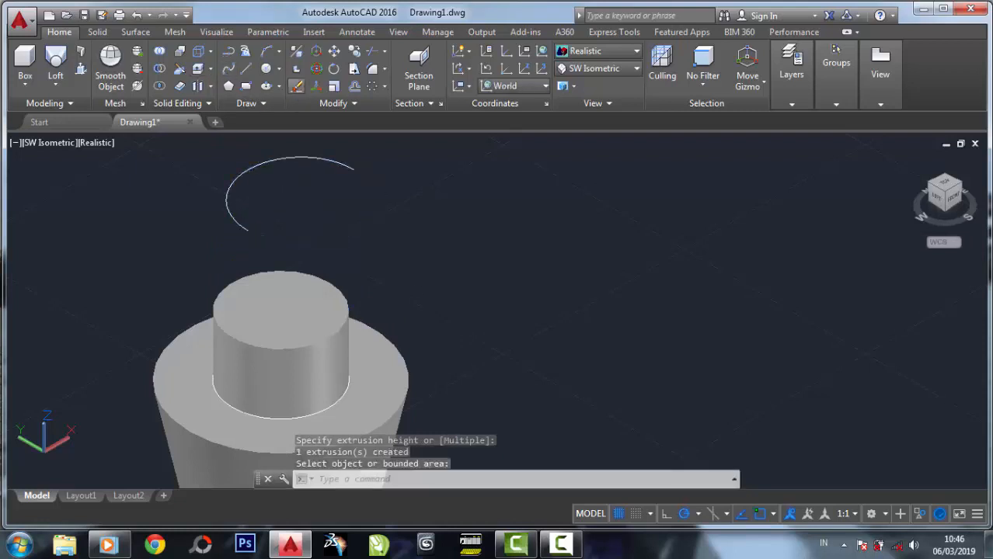
# - Try to erase the stray arc floating above the shortened cylinder with a selection window
pyautogui.click(297, 87)
pyautogui.click(407, 234)
pyautogui.click(259, 184)
pyautogui.click(218, 172)
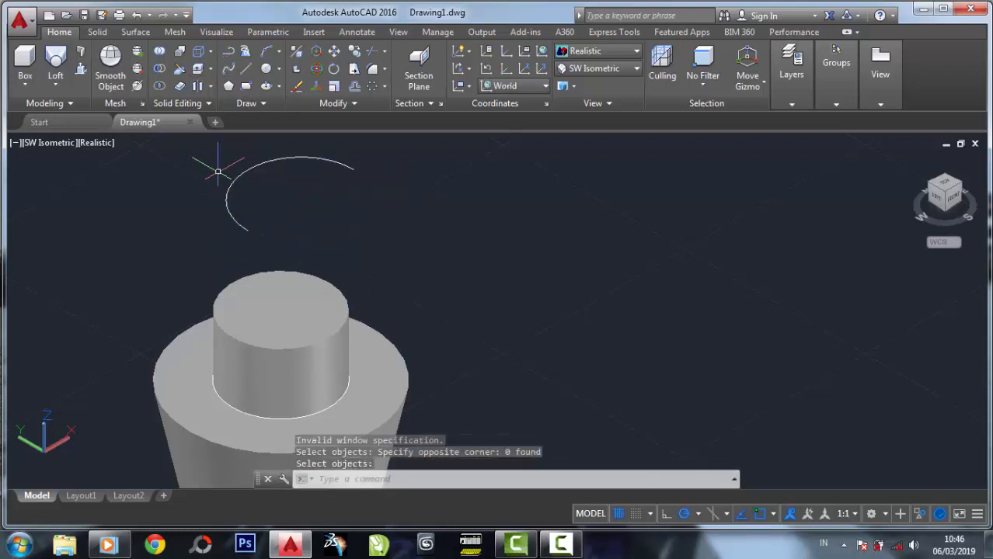
# - Draw a circle with a radius of about 9.9 at the centre of the cylinder's top face
pyautogui.click(267, 70)
pyautogui.click(281, 310)
pyautogui.scroll(4, 256, 304)
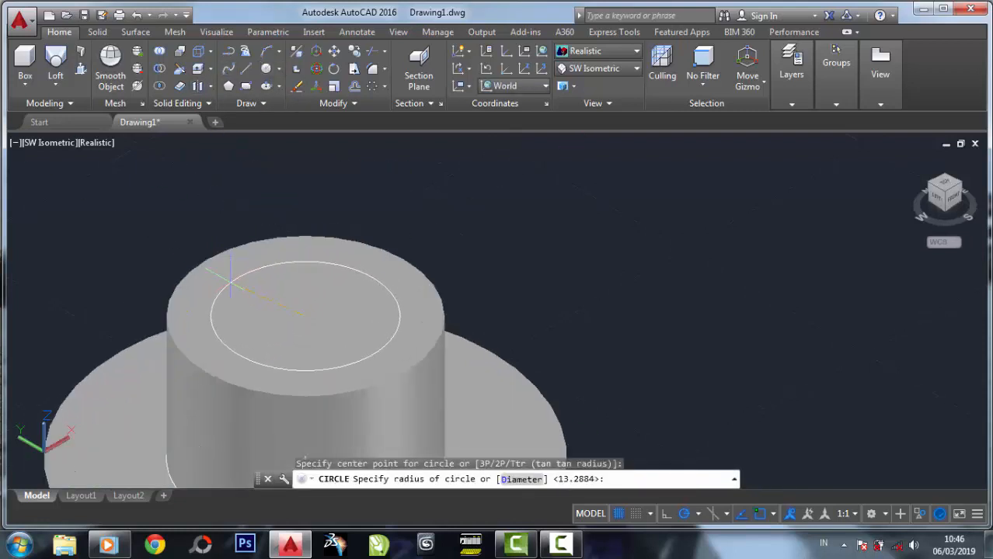
pyautogui.press('Return')
# - Presspull the inner circle upward into a smaller cylinder, and push its top face back down by about 4.6
pyautogui.click(81, 69)
pyautogui.click(276, 313)
pyautogui.click(278, 234)
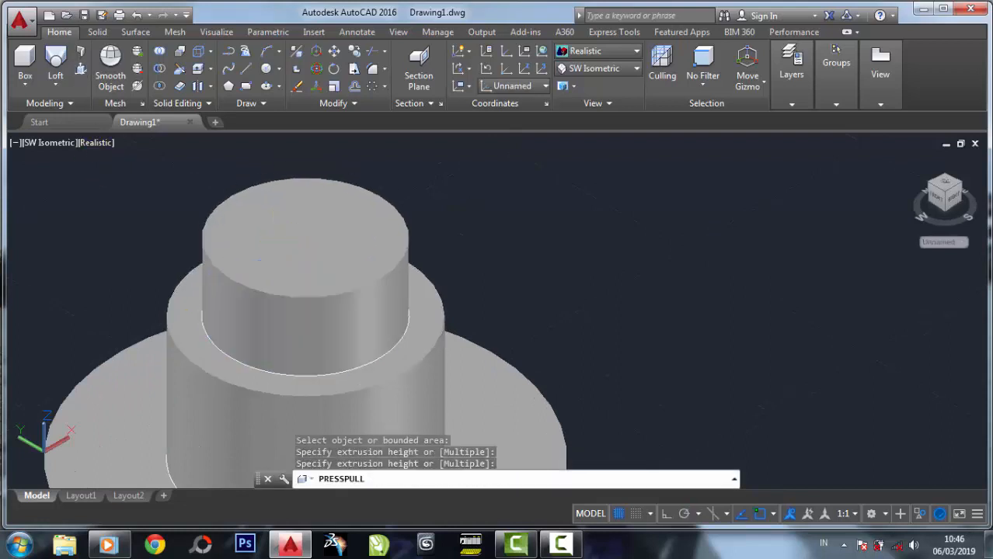
pyautogui.click(385, 222)
pyautogui.click(494, 264)
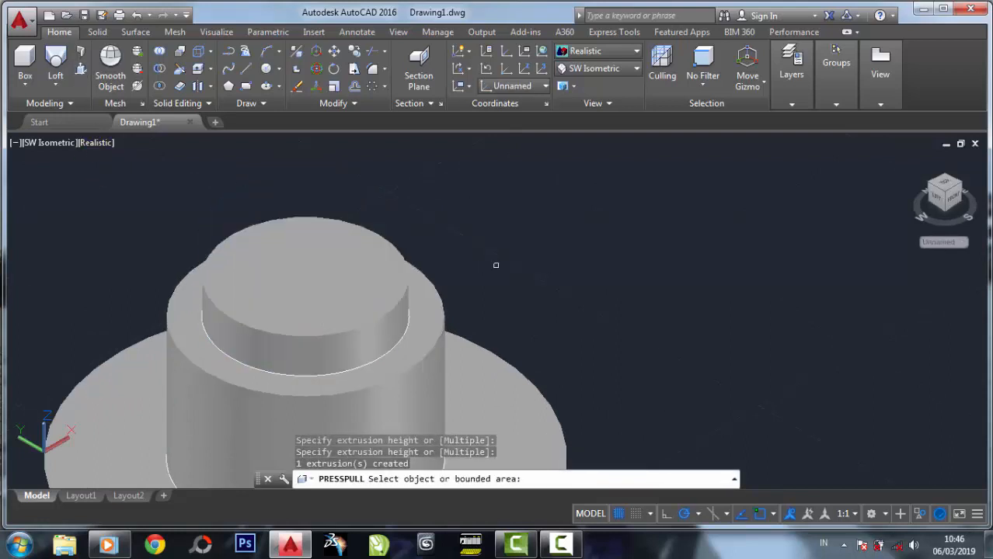
pyautogui.press('Return')
# - Draw a circle centred on the smaller cylinder's top face, slightly wider than the larger cylinder below
pyautogui.write('c')
pyautogui.press('Return')
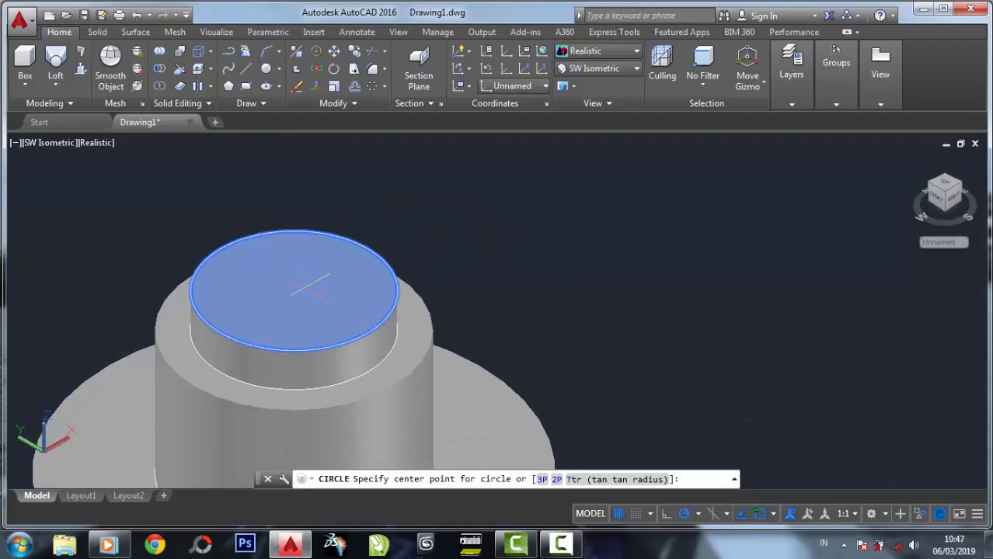
pyautogui.click(293, 291)
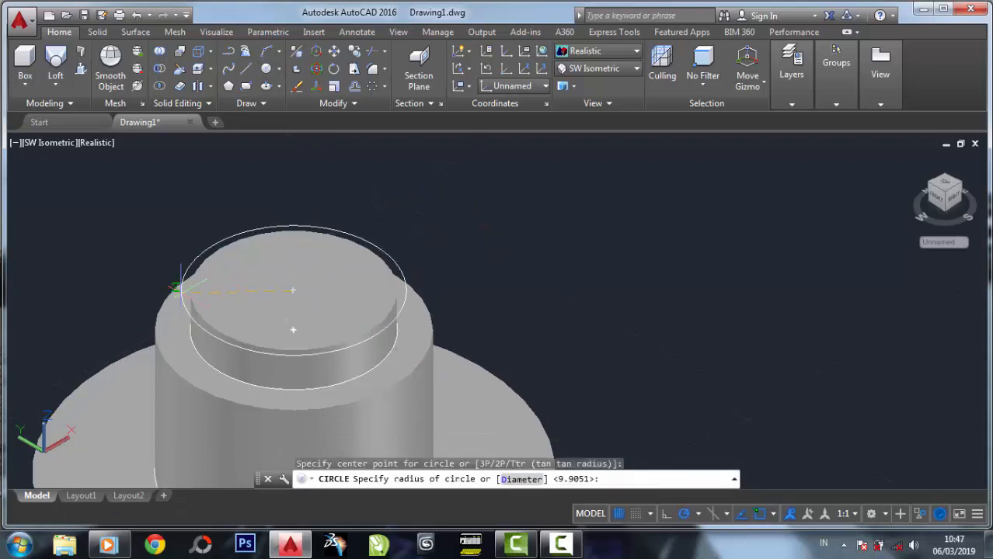
# - Extrude the circle above the smaller cylinder upward by about 25.4 into a tall upper cylinder
pyautogui.click(56, 82)
pyautogui.click(77, 109)
pyautogui.click(161, 251)
pyautogui.rightClick(162, 250)
pyautogui.click(178, 262)
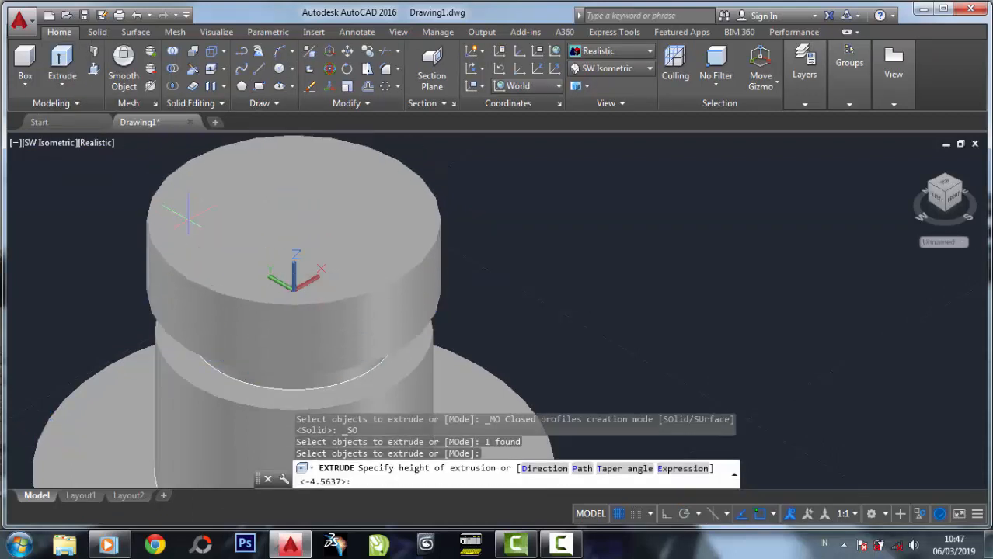
pyautogui.scroll(-2, 190, 220)
pyautogui.moveTo(227, 210); pyautogui.dragTo(235, 275, button='middle')
pyautogui.moveTo(258, 206); pyautogui.dragTo(250, 241, button='middle')
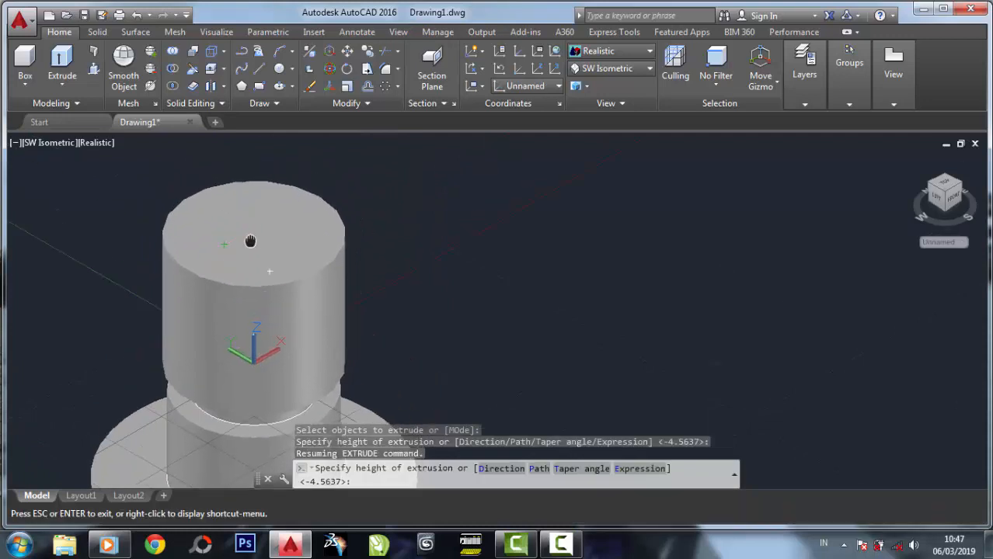
pyautogui.click(280, 231)
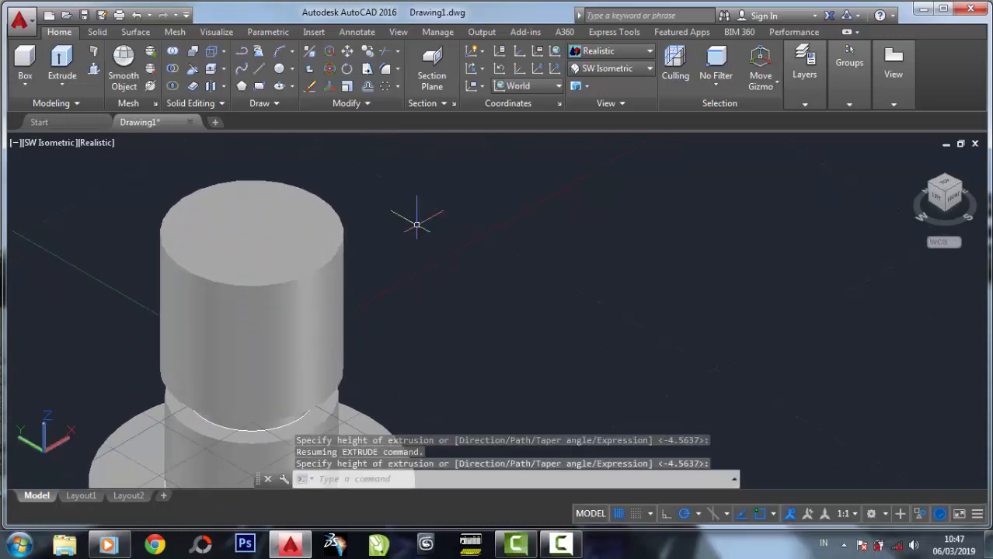
# - Copy the tall upper cylinder into the empty space beside the model
pyautogui.scroll(-4, 394, 197)
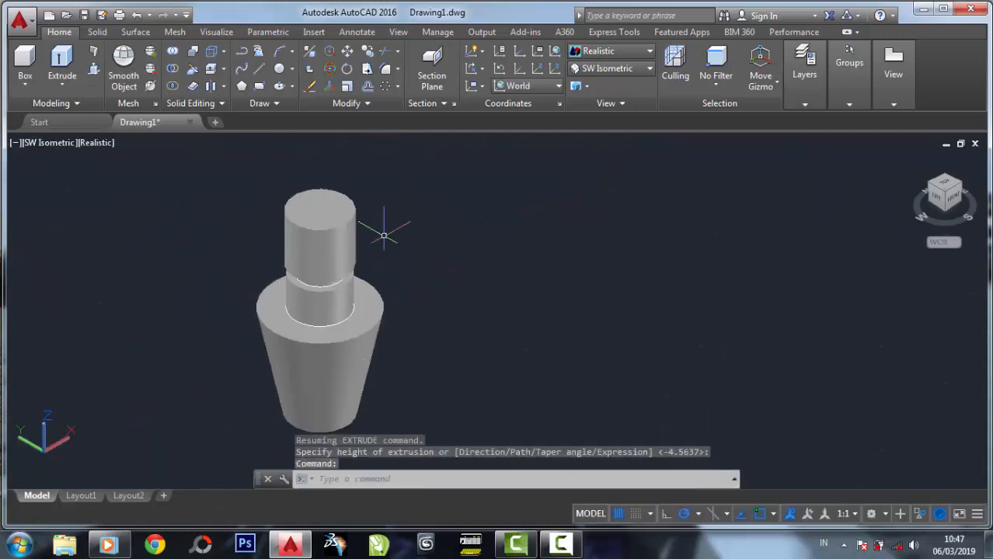
pyautogui.click(369, 51)
pyautogui.click(340, 219)
pyautogui.press('Return')
pyautogui.click(351, 220)
pyautogui.click(618, 236)
pyautogui.press('Return')
pyautogui.scroll(4, 631, 215)
pyautogui.moveTo(631, 215); pyautogui.dragTo(569, 217, button='middle')
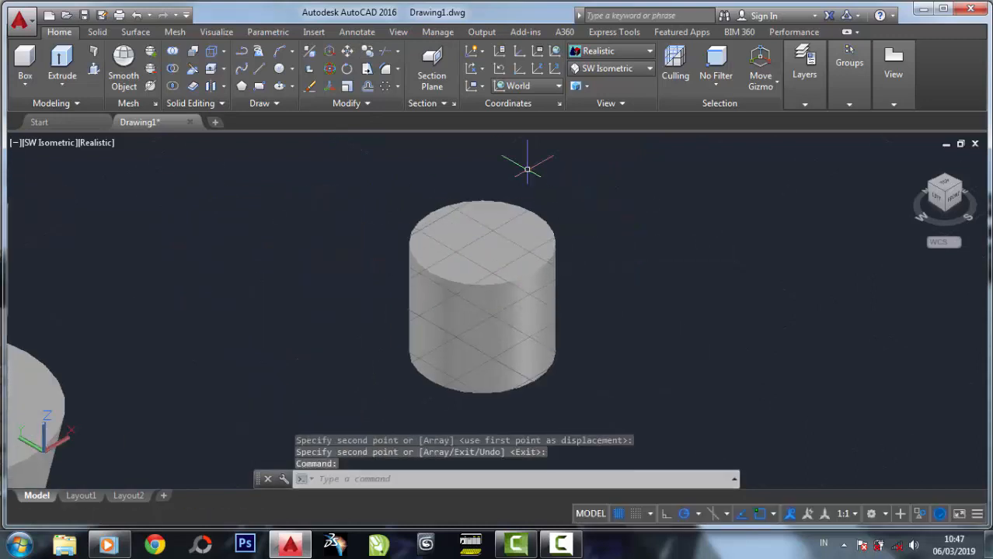
# - Draw a low, narrow box beside the copied cylinder
pyautogui.click(25, 62)
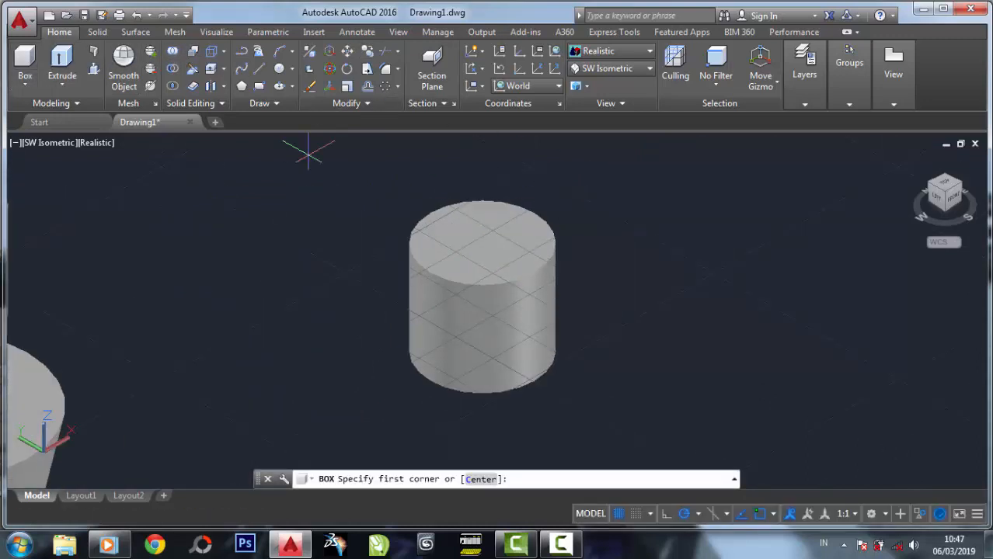
pyautogui.click(595, 268)
pyautogui.scroll(2, 620, 308)
pyautogui.click(666, 319)
pyautogui.scroll(2, 705, 332)
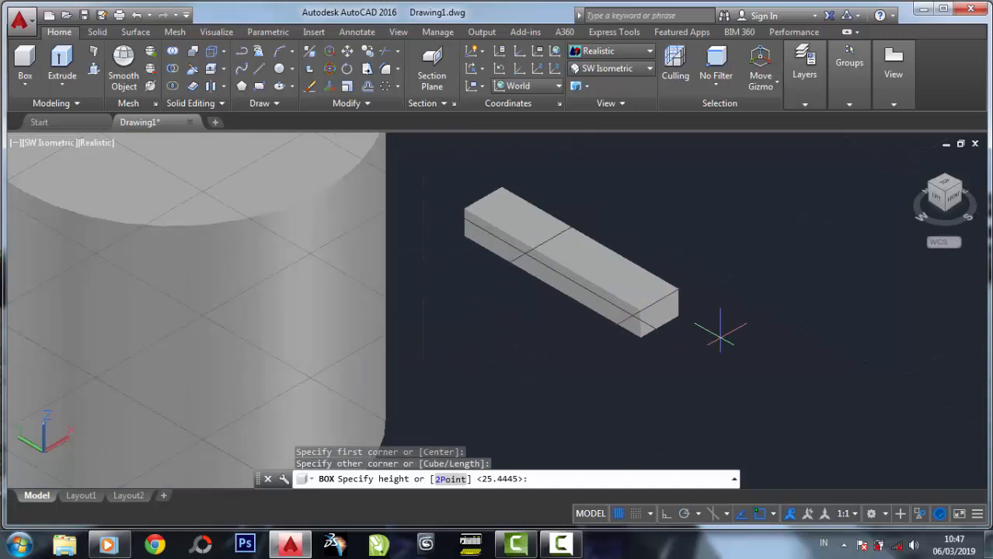
pyautogui.click(720, 334)
# - Stretch the box's top face upward to form a tall, narrow bar
pyautogui.click(578, 247)
pyautogui.click(660, 301)
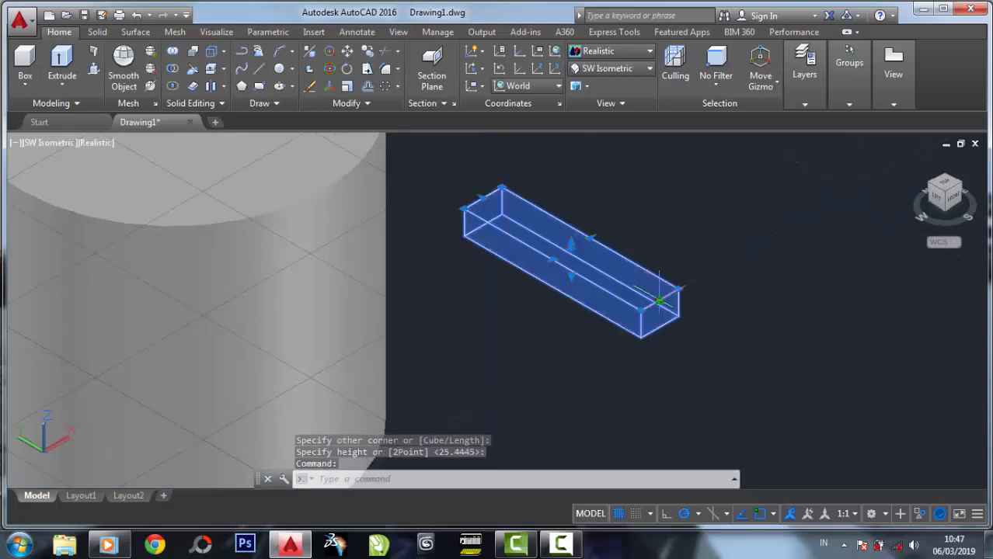
pyautogui.scroll(2, 535, 227)
pyautogui.click(479, 188)
pyautogui.scroll(3, 461, 180)
pyautogui.scroll(3, 480, 179)
pyautogui.click(478, 161)
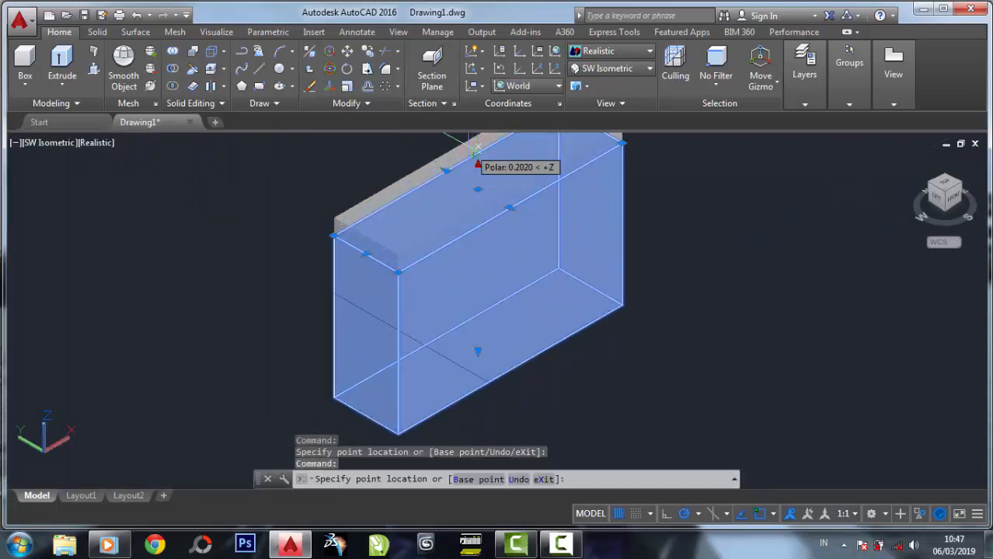
pyautogui.scroll(-6, 479, 156)
pyautogui.moveTo(480, 156); pyautogui.dragTo(499, 309, button='middle')
pyautogui.scroll(-4, 499, 307)
pyautogui.click(495, 220)
# - Move the bar by a top point onto the rim of the copied cylinder
pyautogui.click(347, 51)
pyautogui.scroll(6, 499, 222)
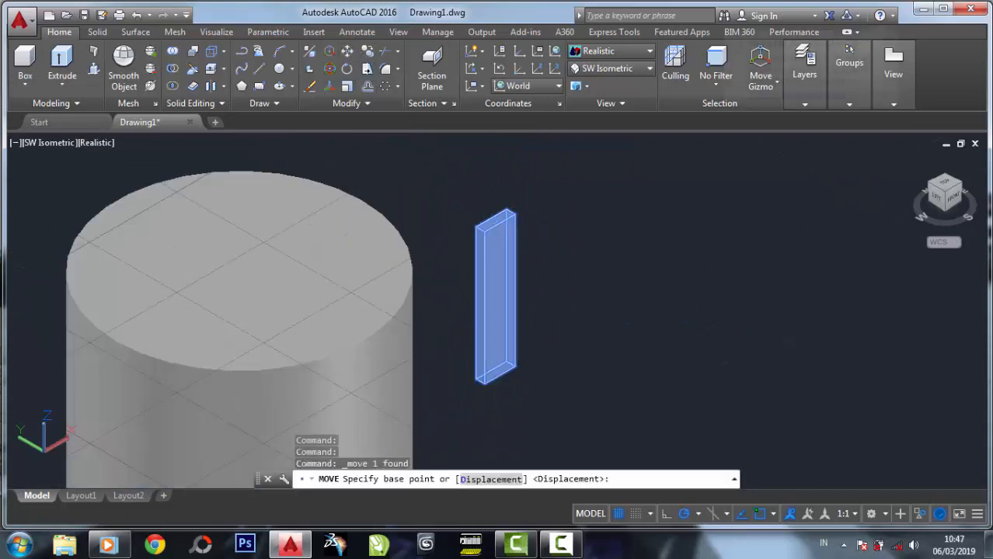
pyautogui.click(480, 211)
pyautogui.scroll(-4, 505, 213)
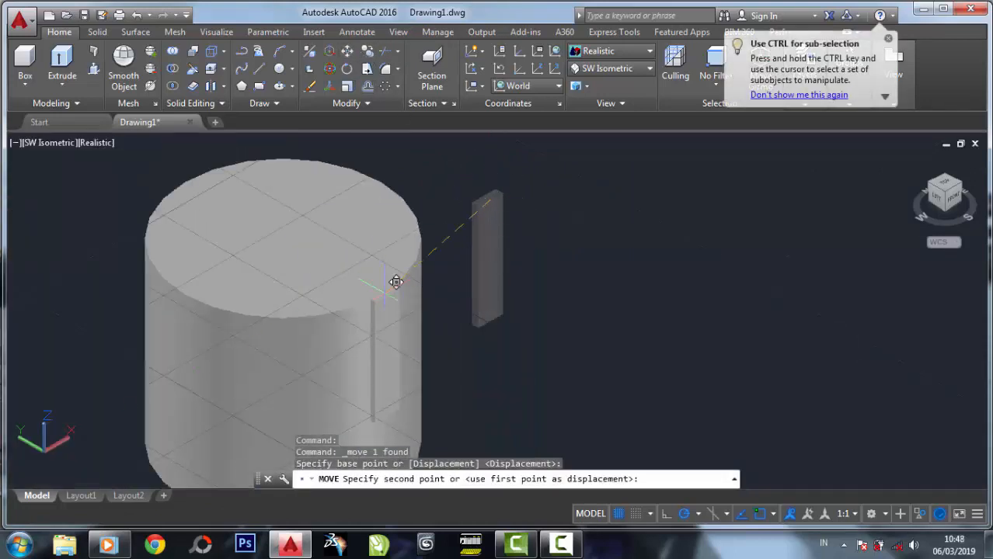
pyautogui.click(380, 287)
# - Stretch the bar's bottom face down past the base of the copied cylinder
pyautogui.scroll(1, 383, 315)
pyautogui.click(379, 330)
pyautogui.moveTo(416, 317); pyautogui.dragTo(410, 214, button='middle')
pyautogui.scroll(2, 374, 322)
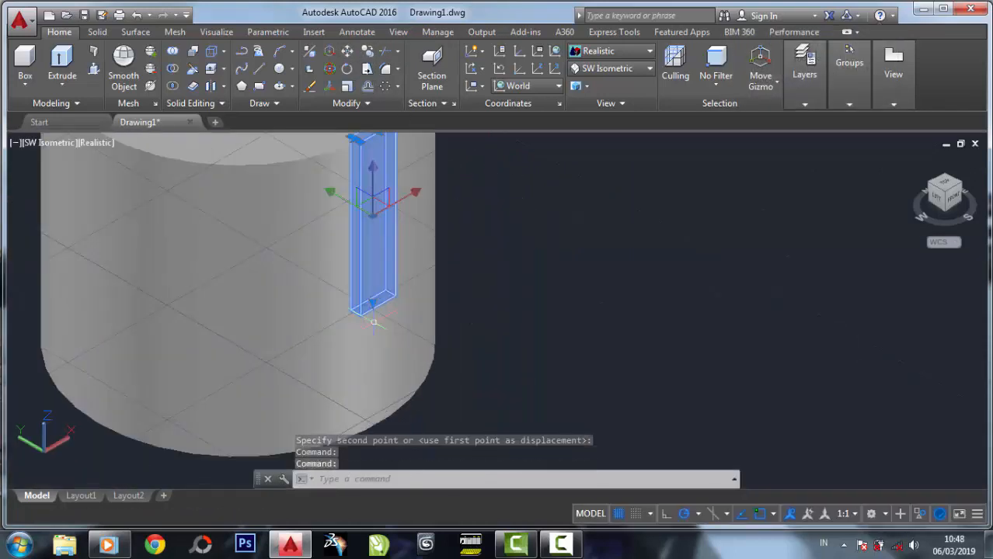
pyautogui.click(373, 303)
pyautogui.moveTo(383, 423); pyautogui.dragTo(379, 357, button='middle')
pyautogui.click(373, 394)
# - Adjust the bar's thickness with its face grips so that it cuts into the cylinder's rim
pyautogui.scroll(-2, 377, 186)
pyautogui.moveTo(378, 186); pyautogui.dragTo(411, 301, button='middle')
pyautogui.scroll(3, 402, 223)
pyautogui.scroll(2, 402, 223)
pyautogui.click(415, 248)
pyautogui.click(386, 230)
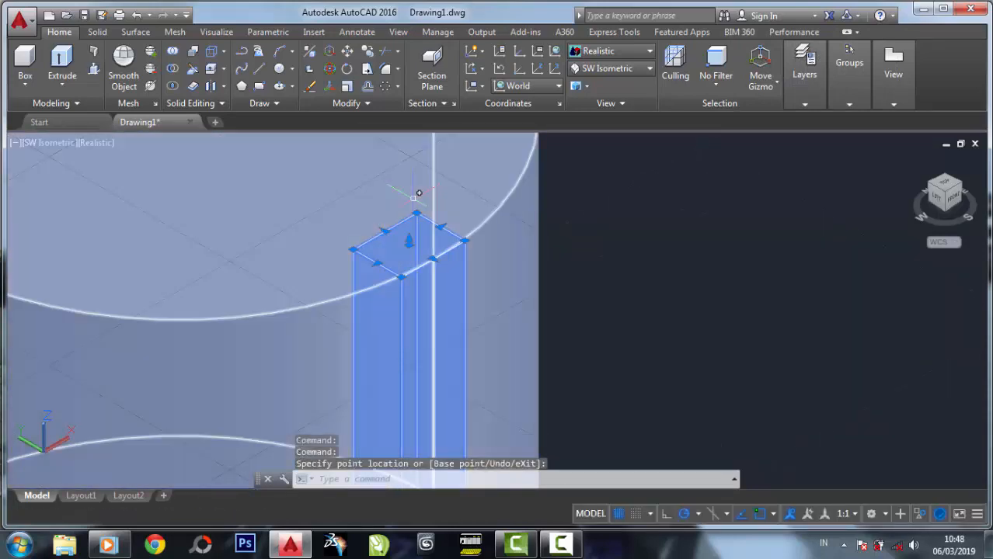
pyautogui.scroll(-6, 413, 198)
pyautogui.press('Escape')
# - Stretch the bar's outer face outward so that it projects beyond the cylinder wall
pyautogui.scroll(4, 532, 215)
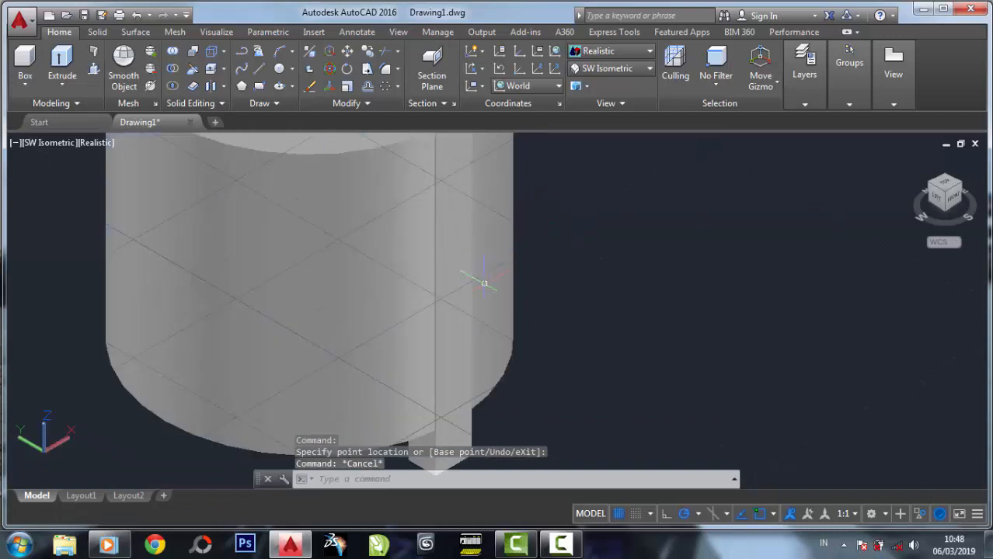
pyautogui.click(466, 297)
pyautogui.press('Escape')
pyautogui.scroll(-2, 589, 317)
pyautogui.scroll(4, 483, 188)
pyautogui.click(488, 204)
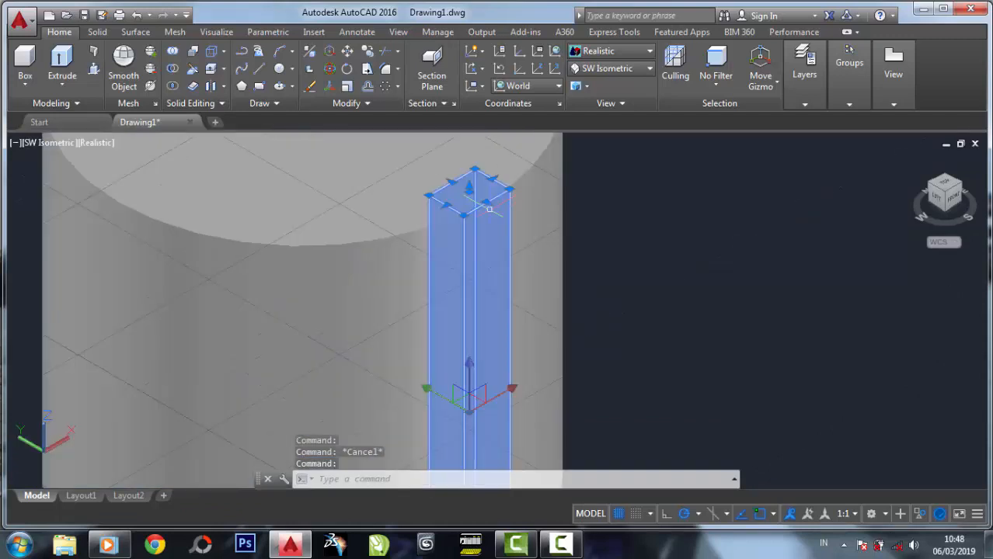
pyautogui.click(486, 201)
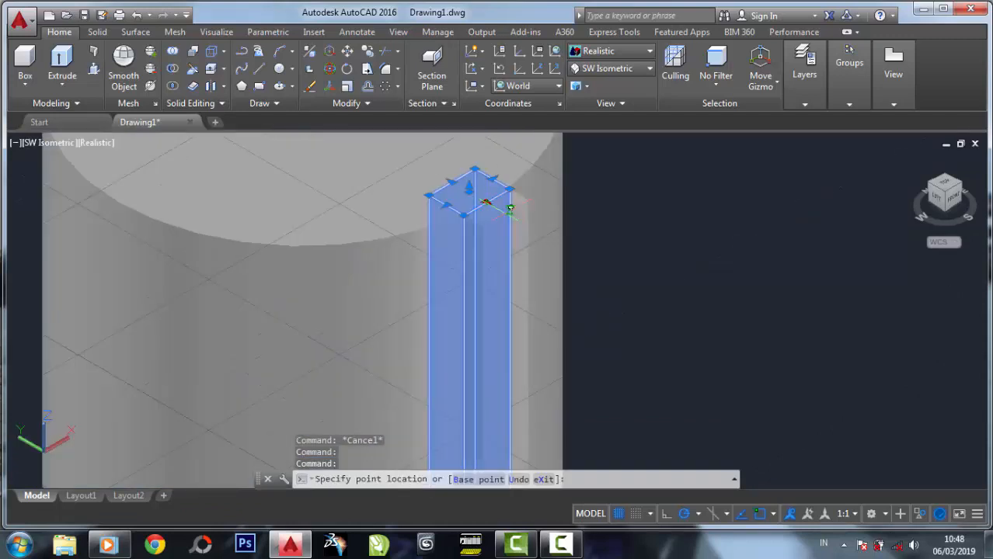
pyautogui.click(584, 210)
pyautogui.press('Escape')
pyautogui.scroll(-4, 668, 200)
# - Show the model in 2D Wireframe from the top and polar array the bar around the copied cylinder's centre
pyautogui.click(609, 50)
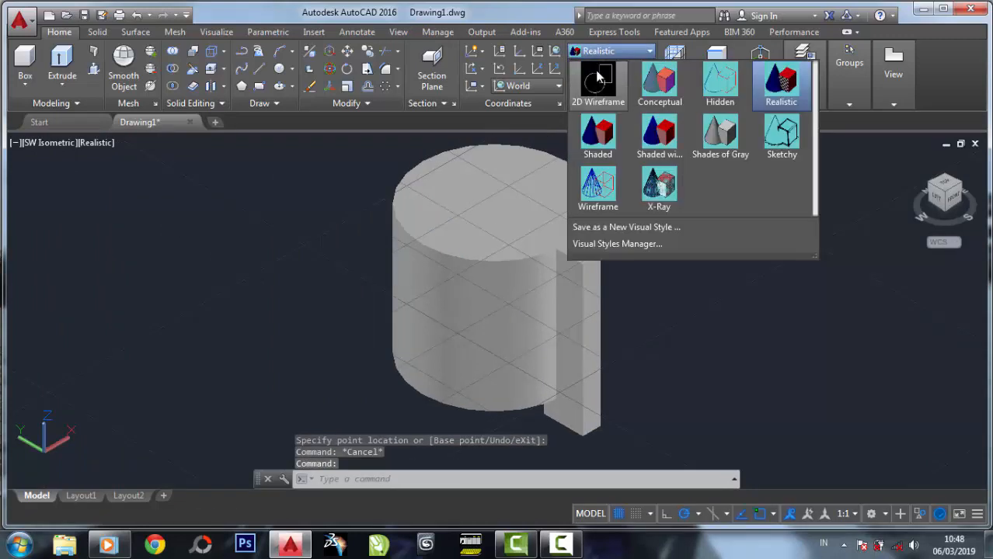
pyautogui.click(594, 139)
pyautogui.click(944, 186)
pyautogui.click(366, 85)
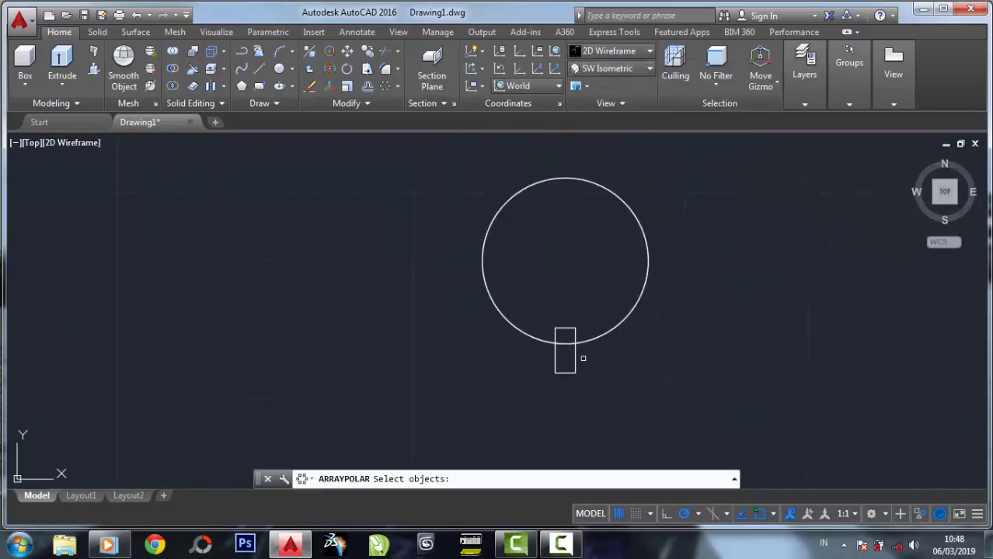
pyautogui.click(572, 363)
pyautogui.press('Return')
pyautogui.click(564, 261)
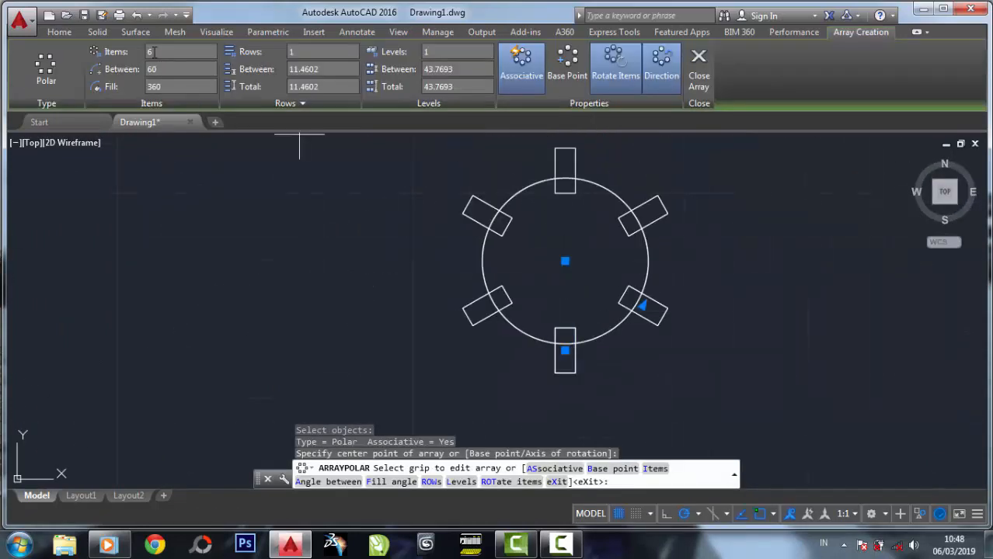
# - Try the polar array of bars with 20 items and with 15 items
pyautogui.write('20')
pyautogui.press('Return')
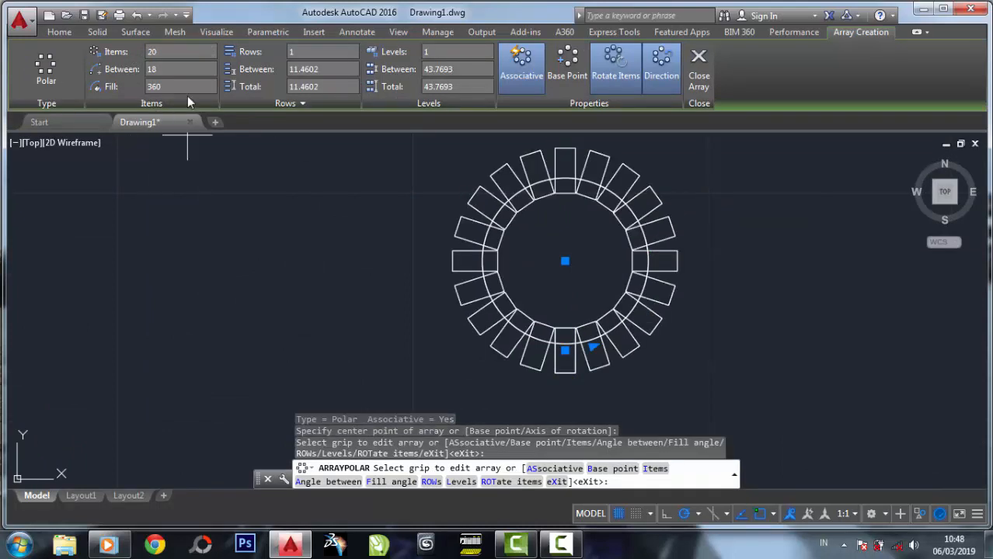
pyautogui.write('15')
pyautogui.press('Return')
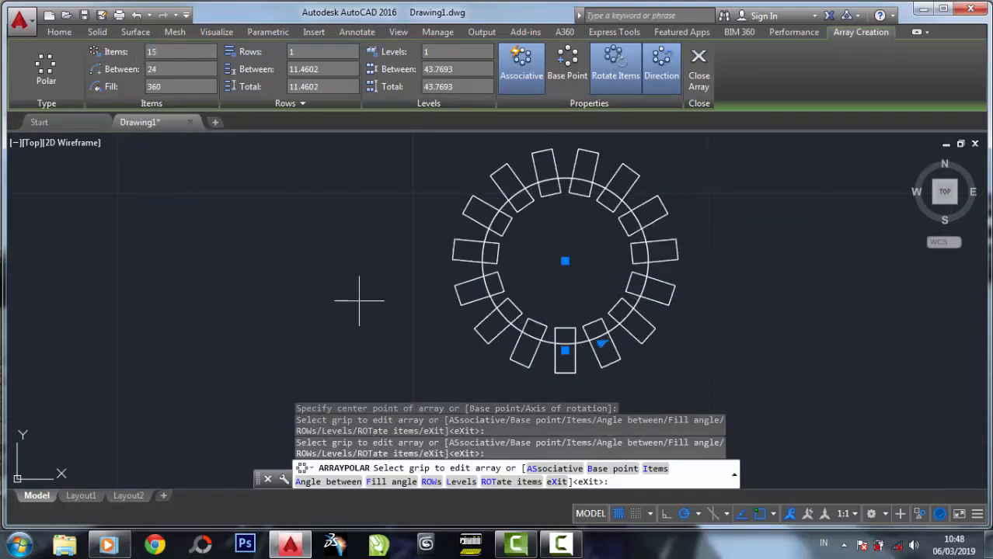
# - Set the polar array of bars to 10 items and finish it
pyautogui.write('10')
pyautogui.press('Return')
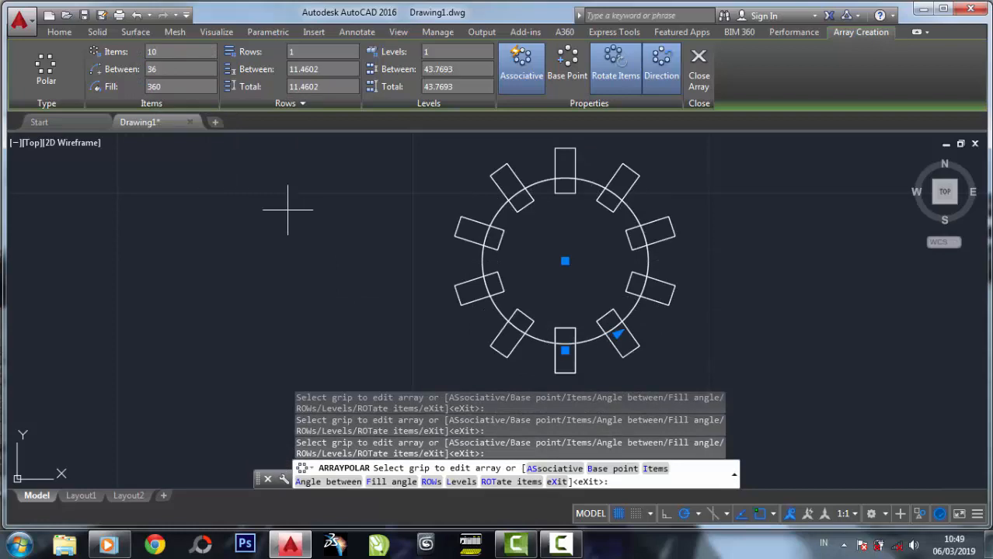
pyautogui.press('Return')
# - Return to the SW Isometric view and explode the bar array into separate solids
pyautogui.click(611, 182)
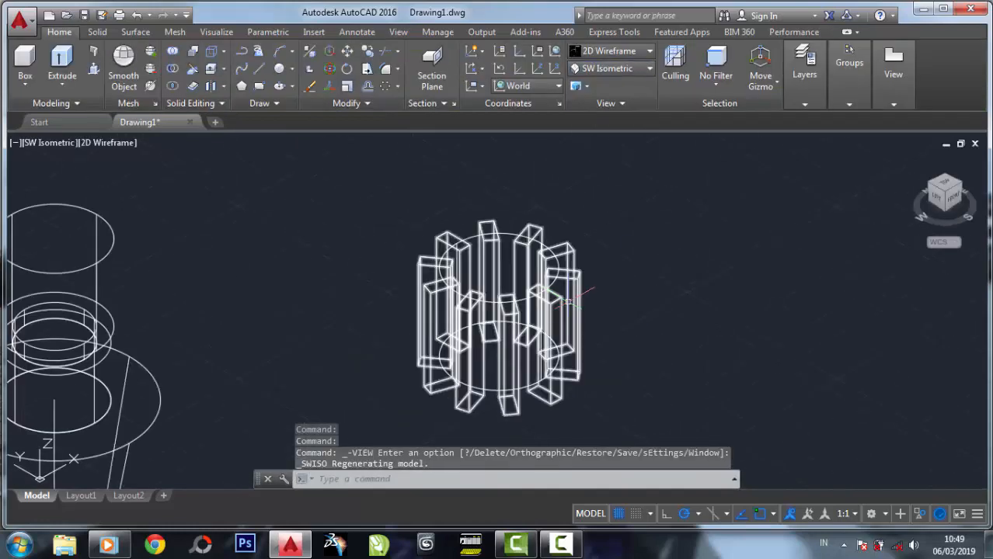
pyautogui.scroll(2, 591, 276)
pyautogui.click(367, 104)
pyautogui.click(367, 139)
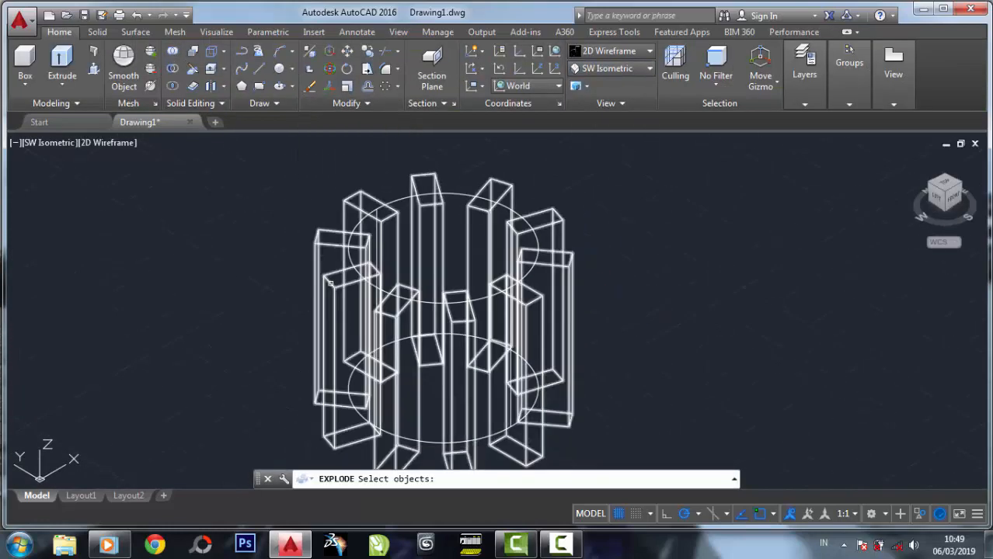
pyautogui.click(315, 249)
# - Subtract the ten bars from the copied cylinder to cut grooves around it
pyautogui.click(171, 73)
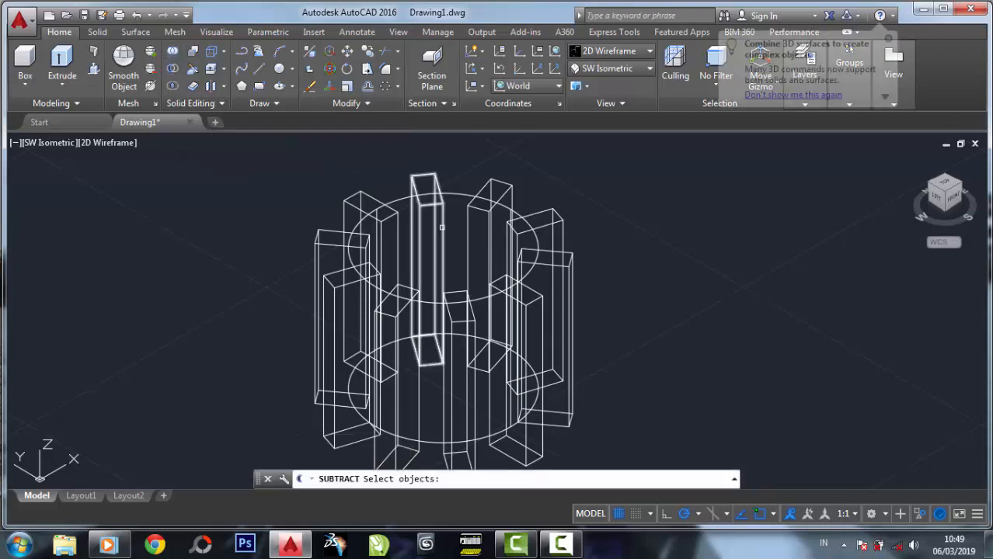
pyautogui.click(397, 200)
pyautogui.press('Return')
pyautogui.click(376, 196)
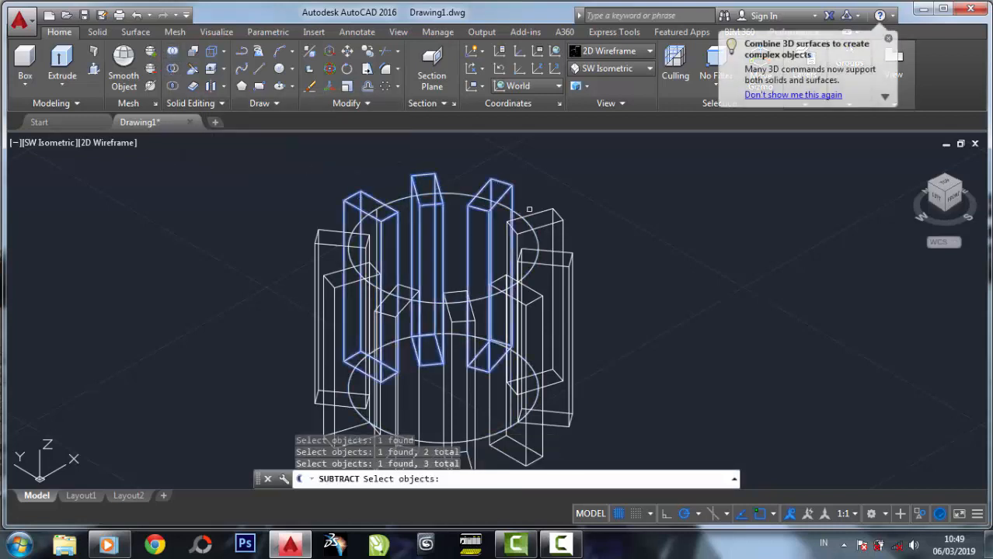
pyautogui.click(541, 207)
pyautogui.click(567, 272)
pyautogui.moveTo(560, 279); pyautogui.dragTo(544, 237, button='middle')
pyautogui.click(491, 277)
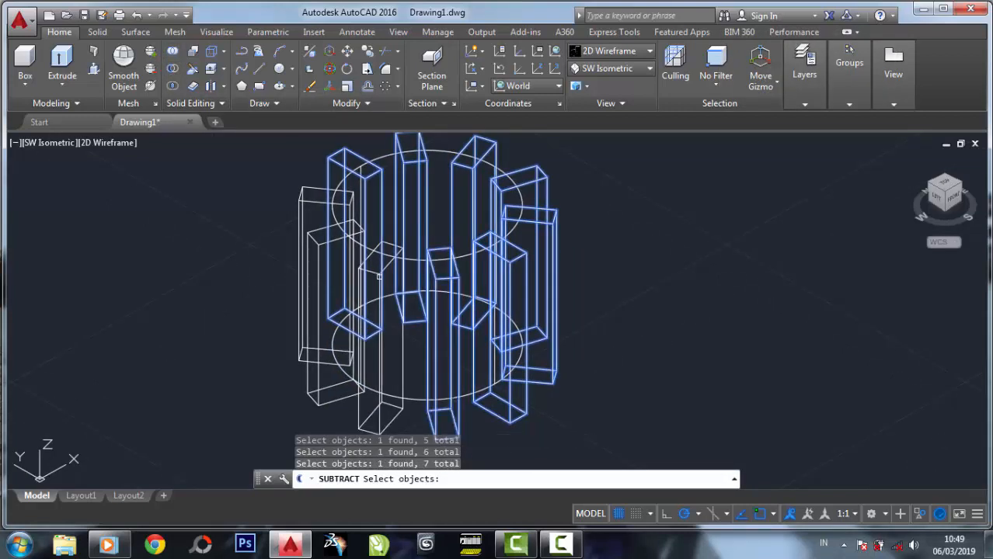
pyautogui.press('Return')
pyautogui.scroll(-3, 409, 231)
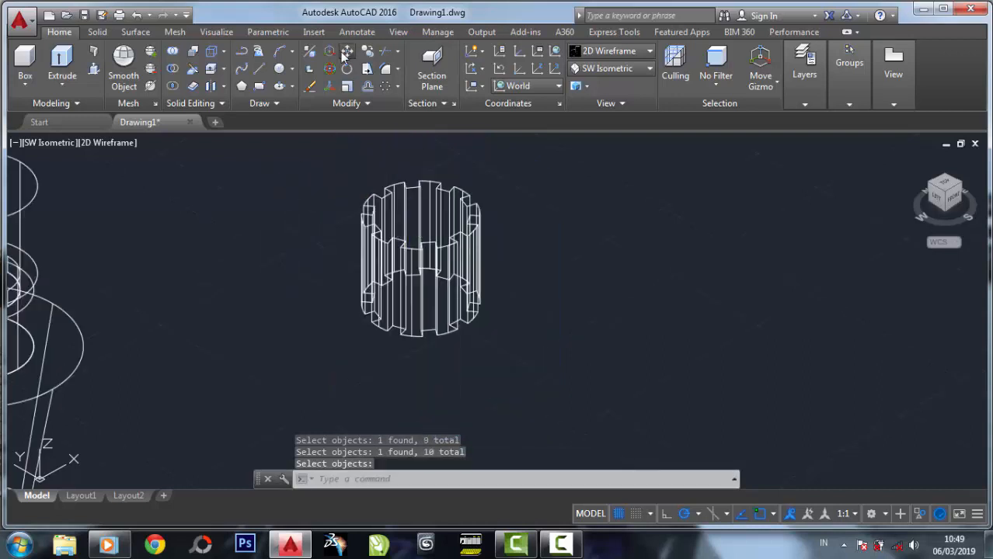
# - Move the grooved cylinder by its base onto the top rim of the plain upper cylinder
pyautogui.click(344, 54)
pyautogui.click(409, 254)
pyautogui.click(407, 261)
pyautogui.scroll(2, 439, 301)
pyautogui.press('Return')
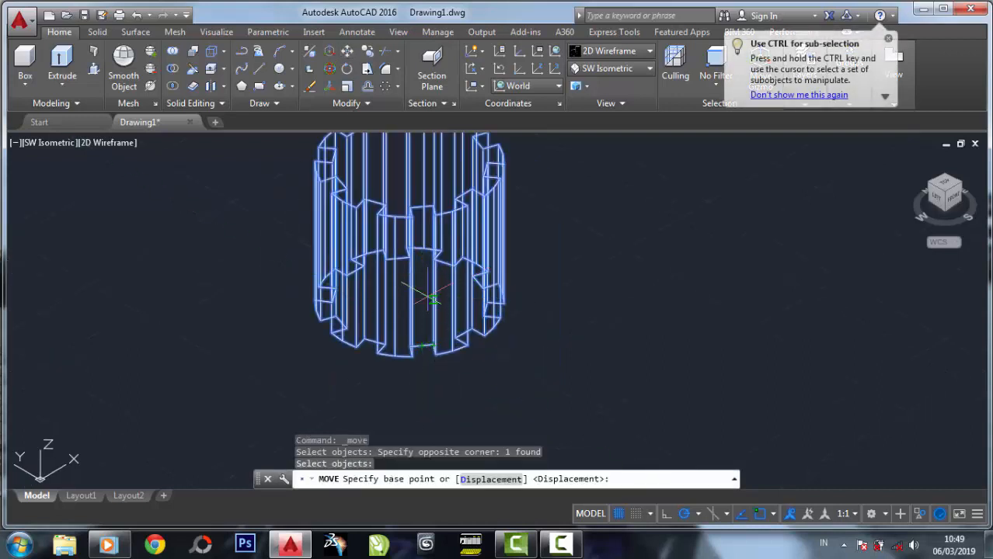
pyautogui.click(409, 348)
pyautogui.scroll(-3, 420, 349)
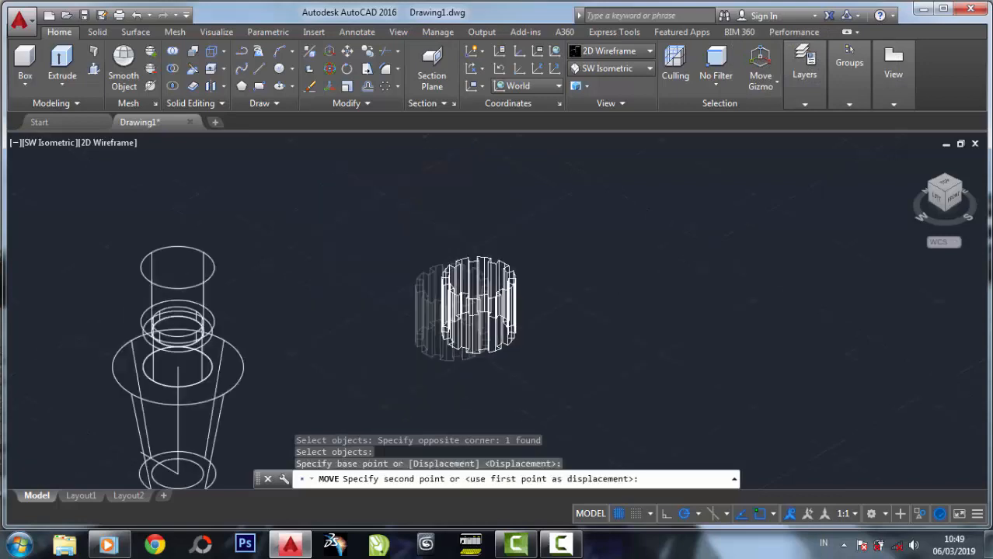
pyautogui.scroll(2, 277, 311)
pyautogui.click(210, 273)
pyautogui.scroll(-1, 389, 287)
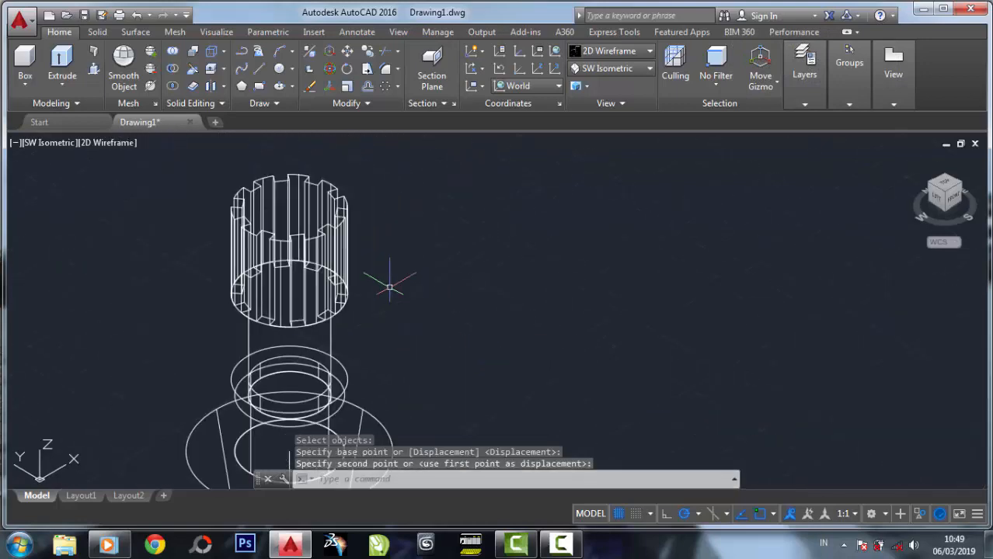
# - Erase the plain upper cylinder beneath the grooved one
pyautogui.click(306, 91)
pyautogui.click(330, 352)
pyautogui.press('Return')
pyautogui.moveTo(332, 334); pyautogui.dragTo(339, 306, button='middle')
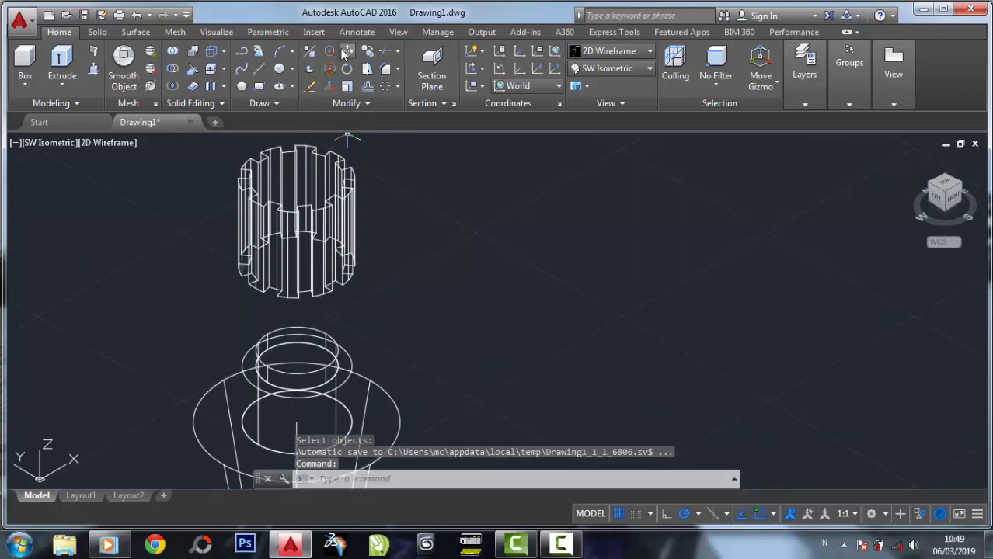
# - Move the grooved cylinder straight down onto the smaller cylinder at the neck of the model
pyautogui.click(347, 54)
pyautogui.click(274, 239)
pyautogui.click(289, 263)
pyautogui.click(296, 292)
pyautogui.press('Return')
pyautogui.scroll(2, 296, 292)
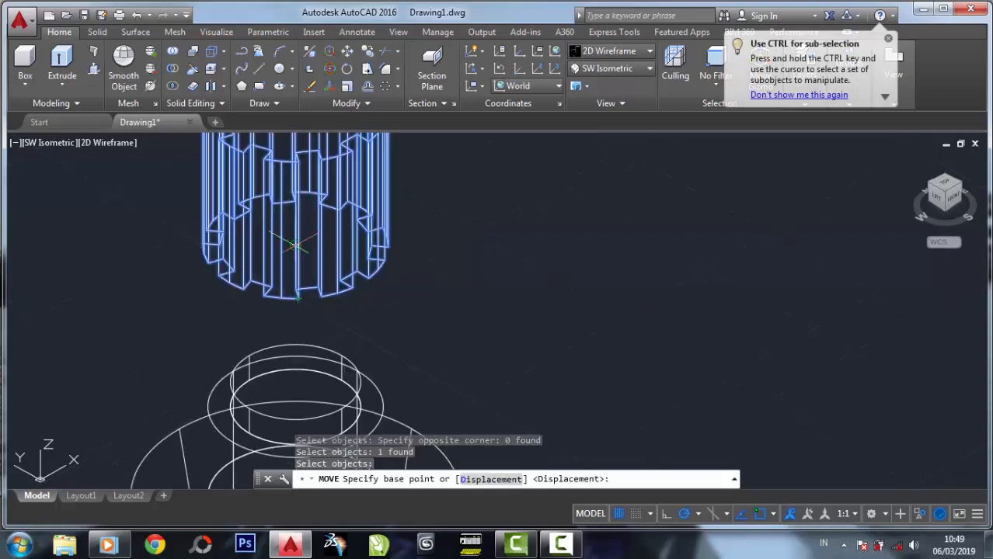
pyautogui.click(295, 245)
pyautogui.click(346, 386)
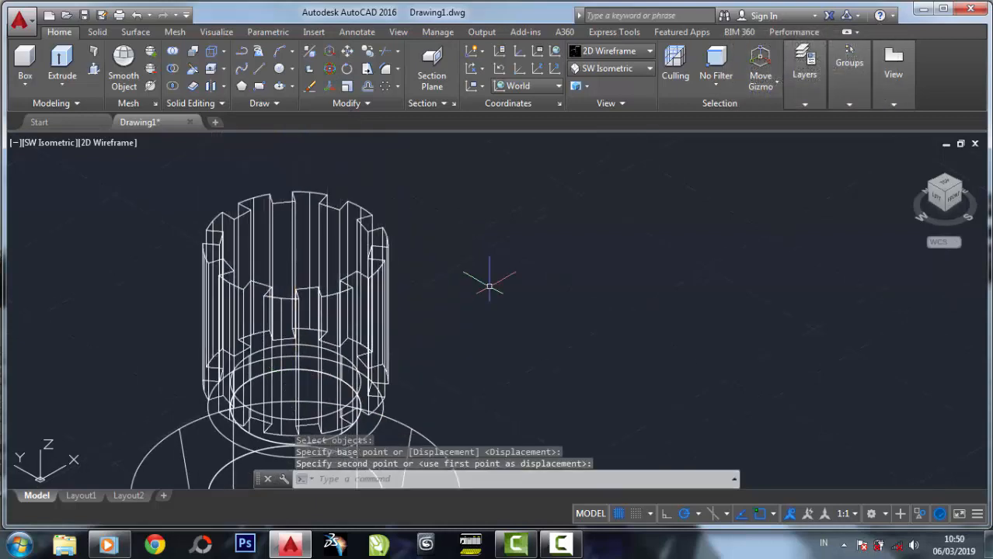
pyautogui.moveTo(469, 271); pyautogui.dragTo(459, 267, button='middle')
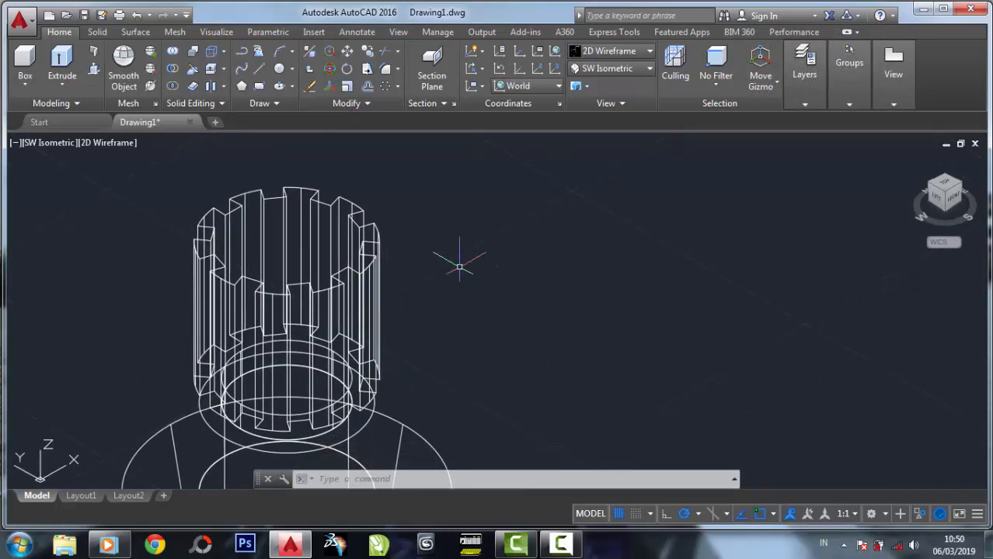
pyautogui.click(277, 70)
pyautogui.click(287, 242)
pyautogui.scroll(-3, 287, 242)
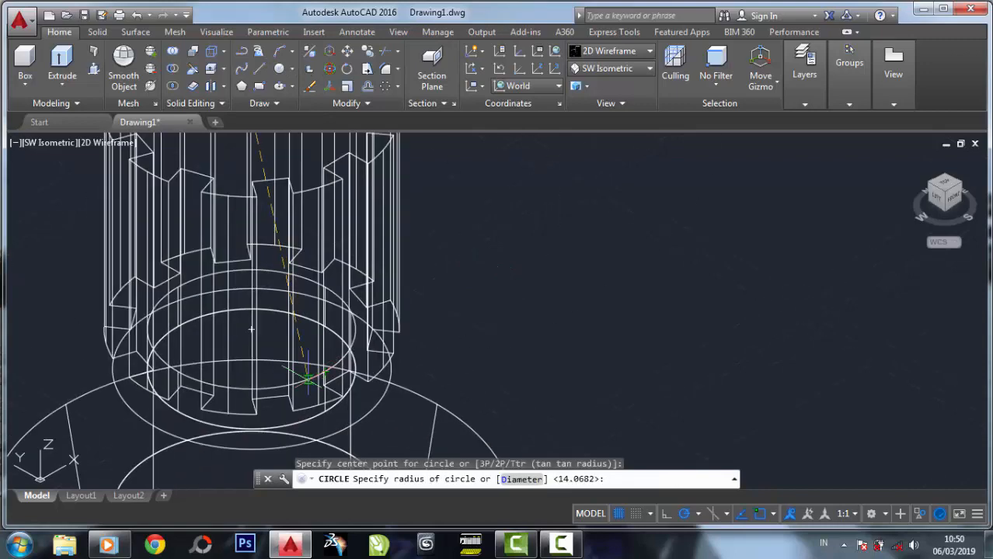
pyautogui.press('Return')
pyautogui.hotkey('ctrl', 'z')
pyautogui.hotkey('ctrl', 'z')
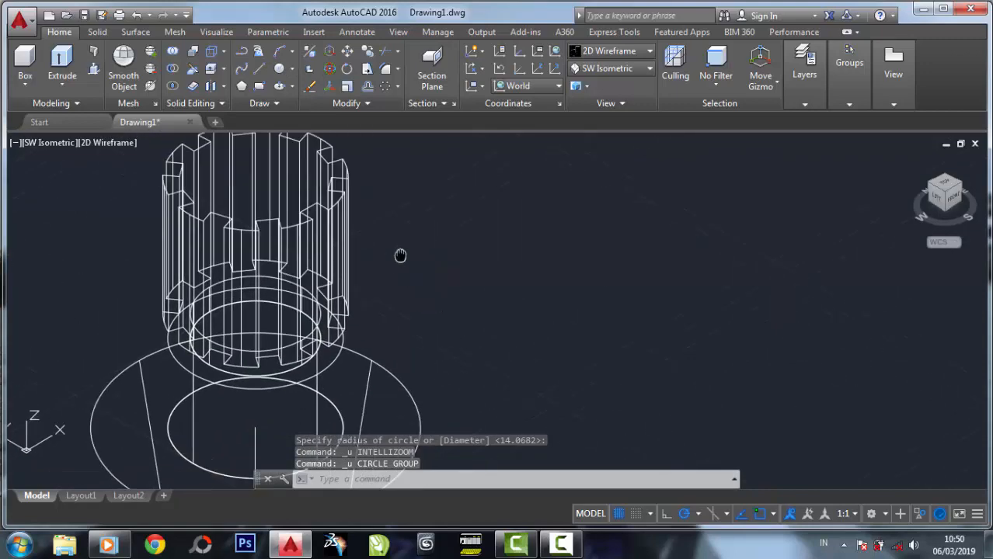
pyautogui.click(278, 69)
pyautogui.scroll(2, 255, 299)
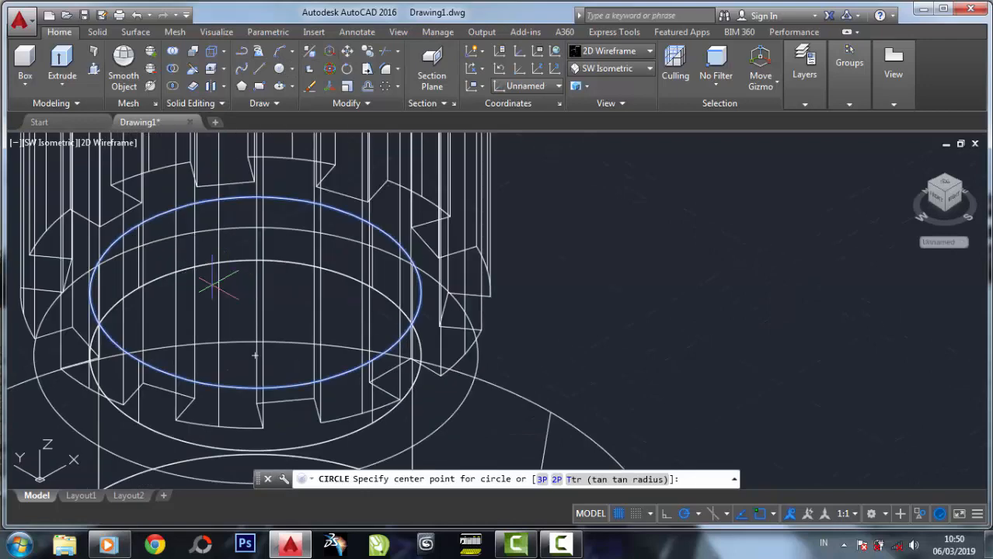
pyautogui.click(255, 355)
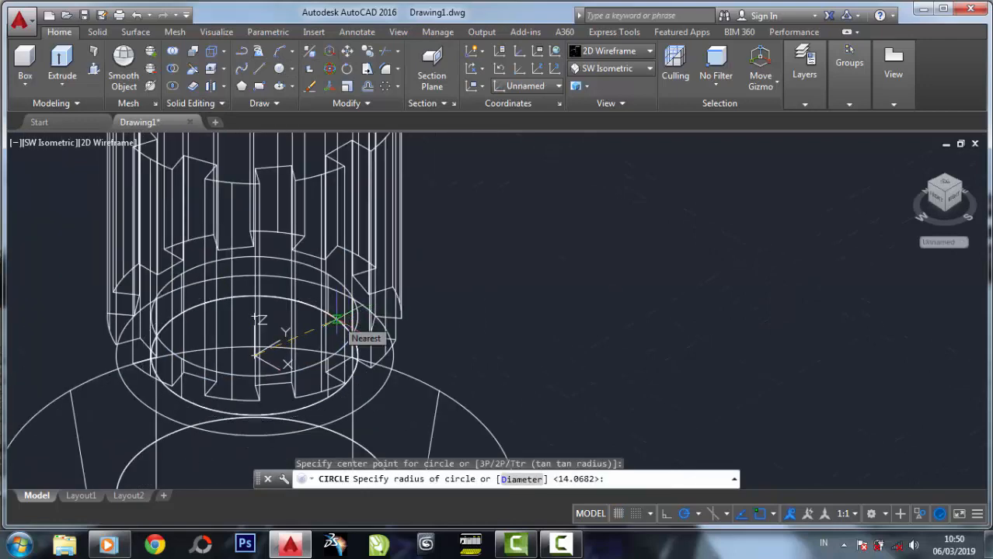
pyautogui.press('Escape')
pyautogui.scroll(-4, 336, 319)
# - Draw a circle centred on the grooved cylinder's top face, reaching out to the inner corners of the grooves
pyautogui.click(278, 68)
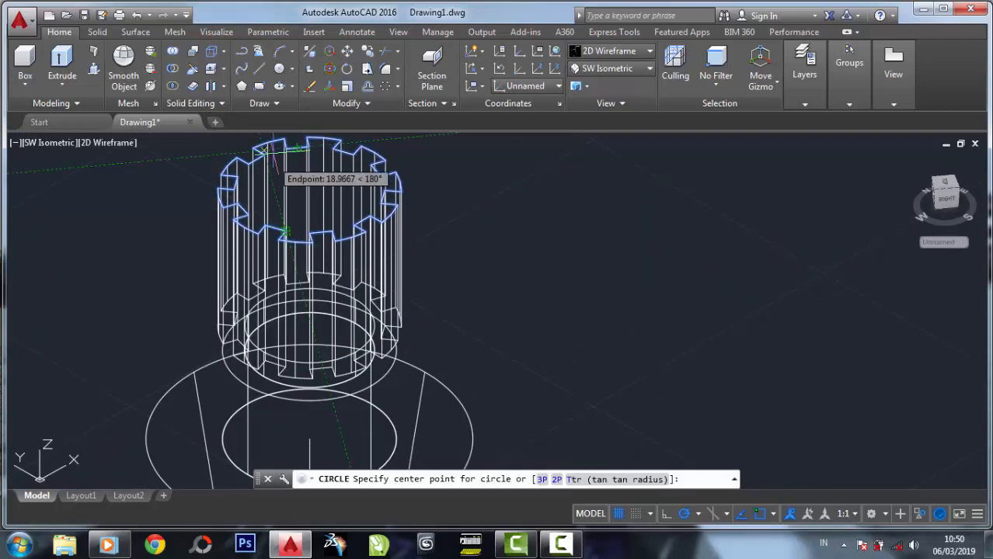
pyautogui.click(308, 186)
pyautogui.scroll(2, 311, 198)
pyautogui.scroll(-2, 333, 188)
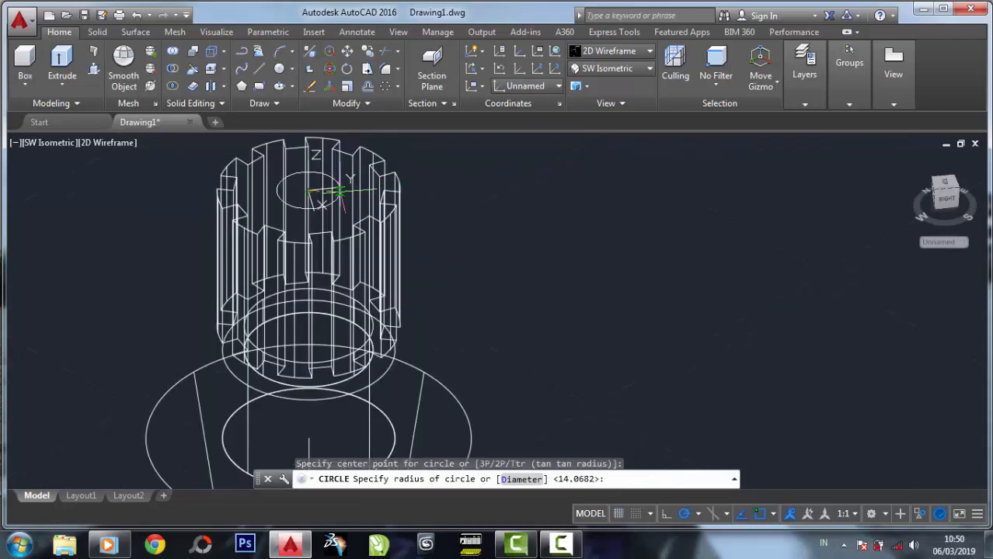
pyautogui.scroll(2, 381, 200)
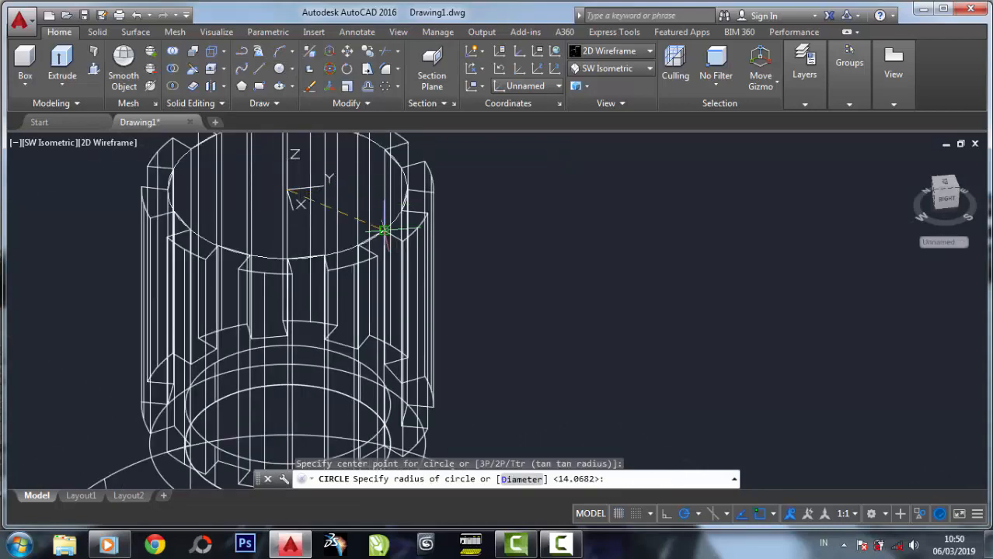
pyautogui.click(383, 231)
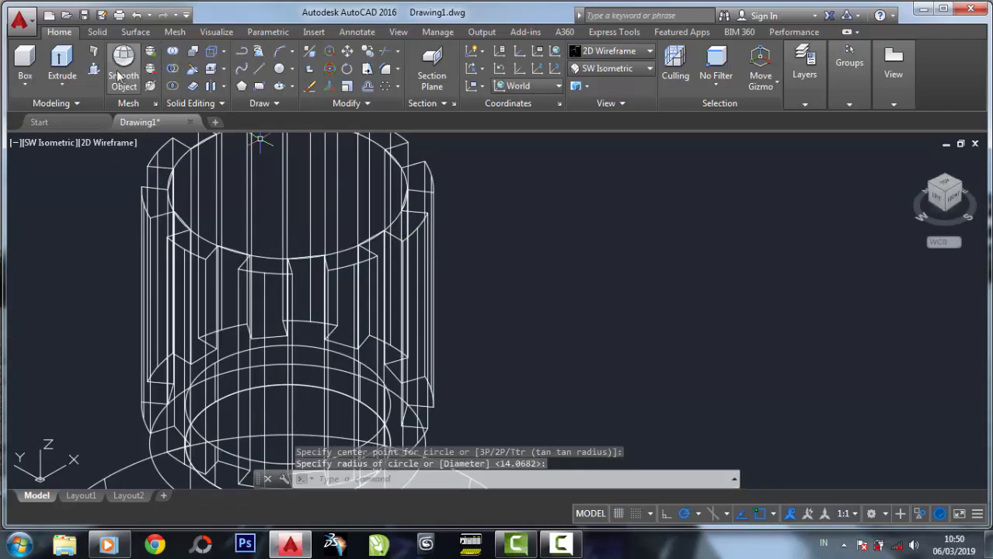
# - Extrude the new circle upward into a plain cylinder above the grooved section
pyautogui.click(170, 172)
pyautogui.press('Return')
pyautogui.scroll(-4, 234, 268)
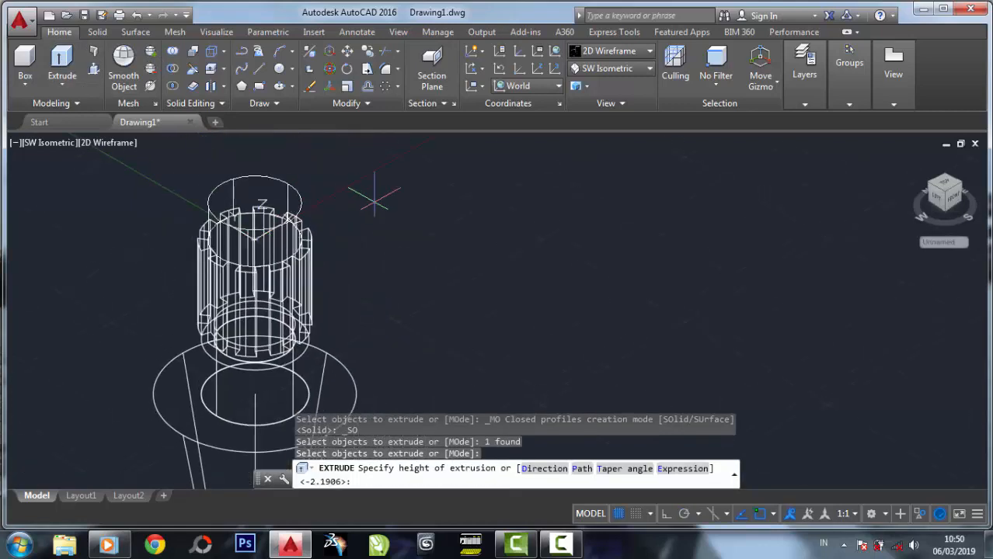
pyautogui.click(378, 179)
pyautogui.scroll(2, 344, 189)
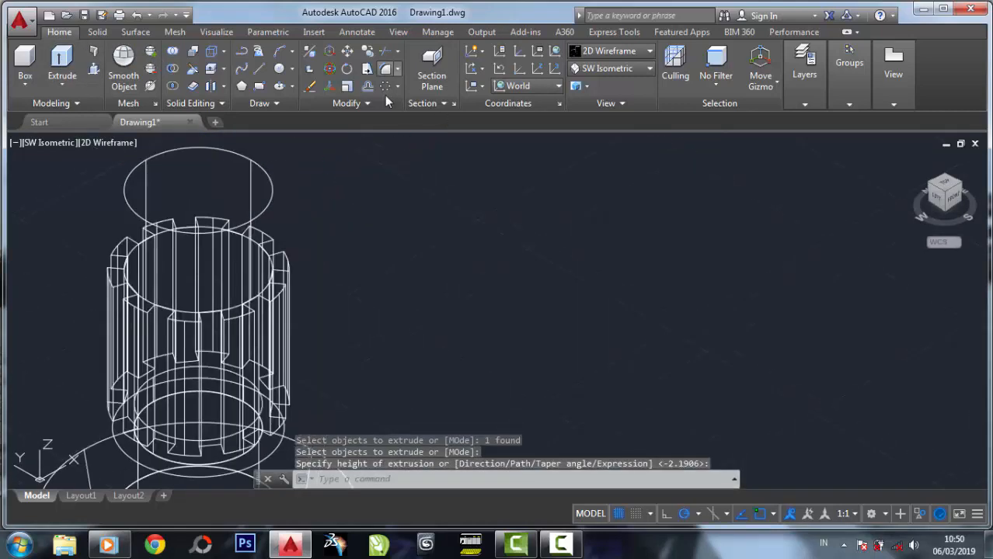
# - Try a fillet of radius 4 on the top edge of the plain end cylinder
pyautogui.click(386, 68)
pyautogui.scroll(3, 333, 182)
pyautogui.press('Return')
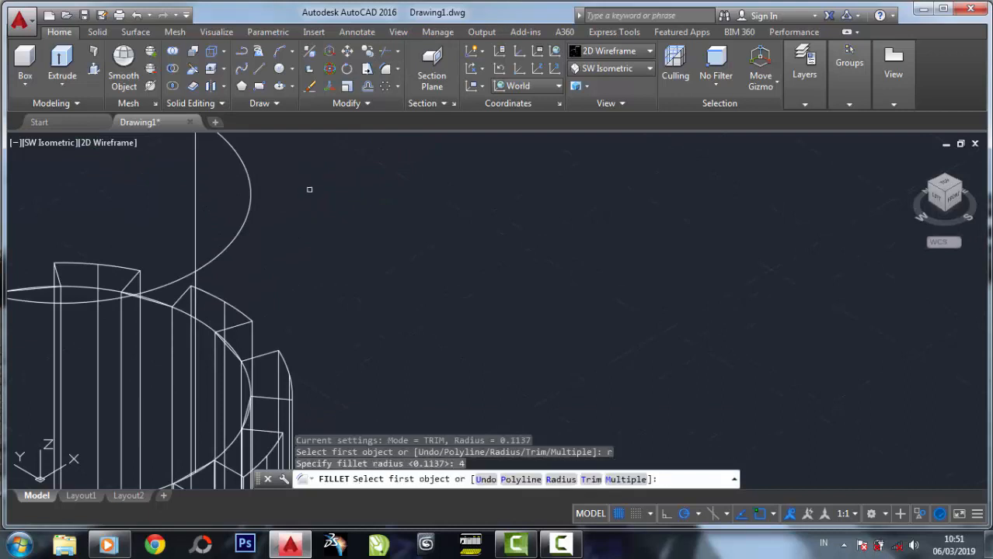
pyautogui.click(232, 152)
pyautogui.rightClick(238, 158)
pyautogui.click(268, 164)
pyautogui.press('Return')
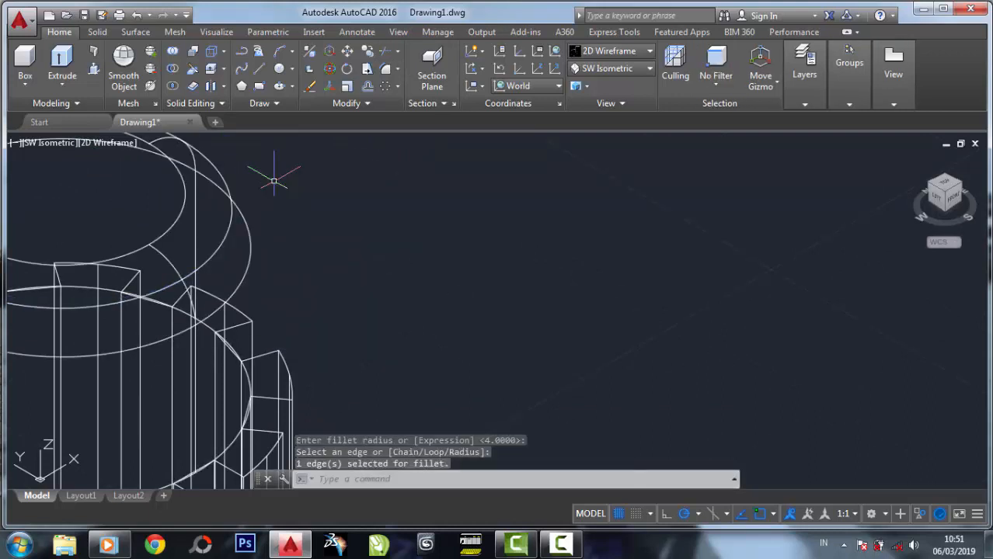
pyautogui.scroll(-5, 274, 180)
# - Fillet the top edge of the plain end cylinder with radius 1
pyautogui.click(386, 69)
pyautogui.write('r')
pyautogui.press('Return')
pyautogui.press('Return')
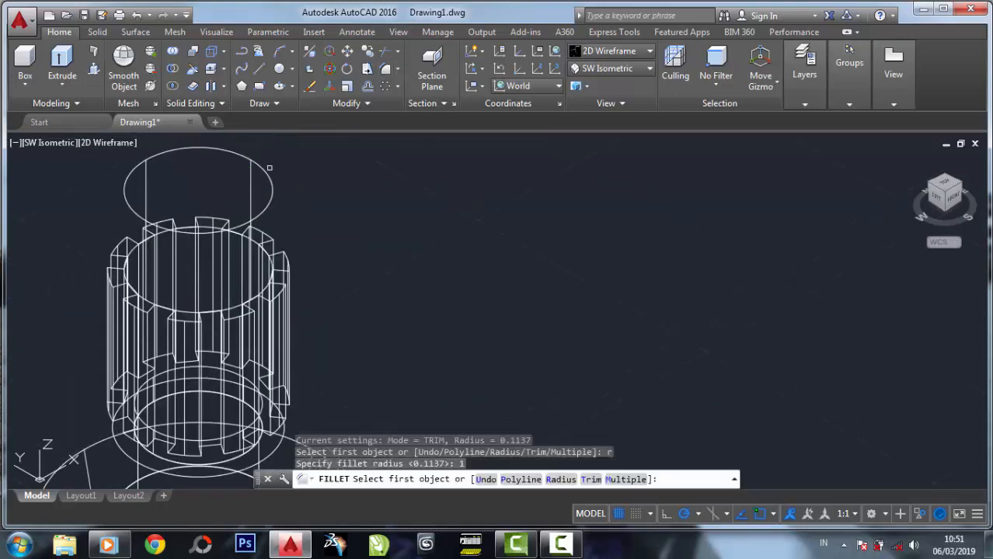
pyautogui.click(267, 172)
pyautogui.rightClick(266, 175)
pyautogui.click(288, 188)
pyautogui.rightClick(302, 181)
pyautogui.click(314, 192)
pyautogui.scroll(-3, 313, 191)
pyautogui.scroll(-3, 301, 188)
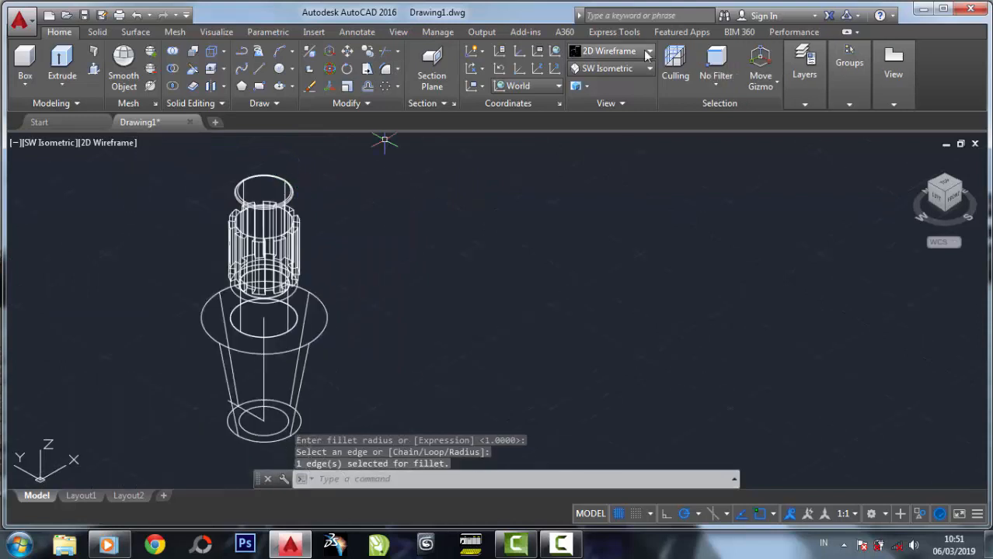
# - Erase the leftover construction lines inside the cone
pyautogui.click(649, 52)
pyautogui.click(497, 167)
pyautogui.click(310, 86)
pyautogui.scroll(2, 277, 426)
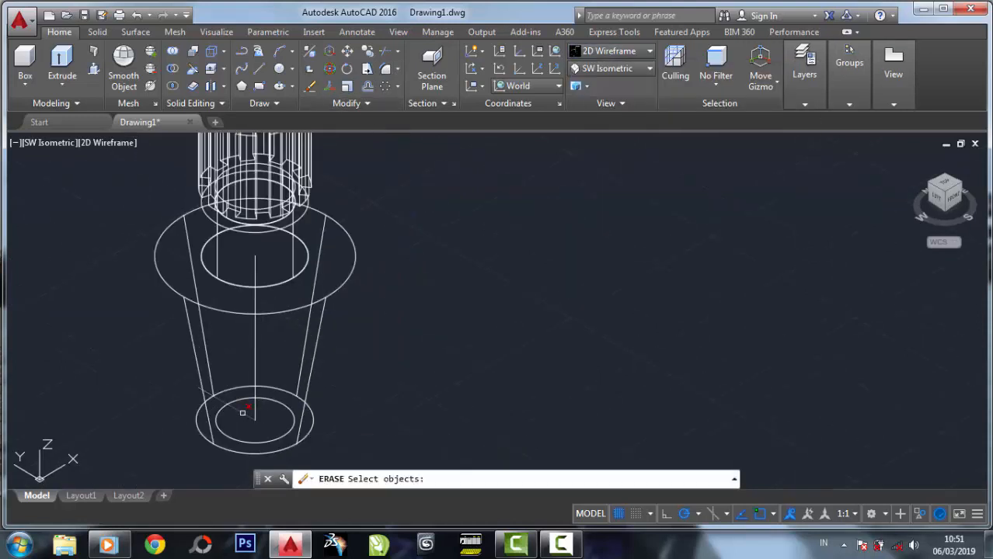
pyautogui.click(255, 350)
pyautogui.press('Return')
# - Try extruding the inner circle at the cone's base up to the cone's top face
pyautogui.click(62, 59)
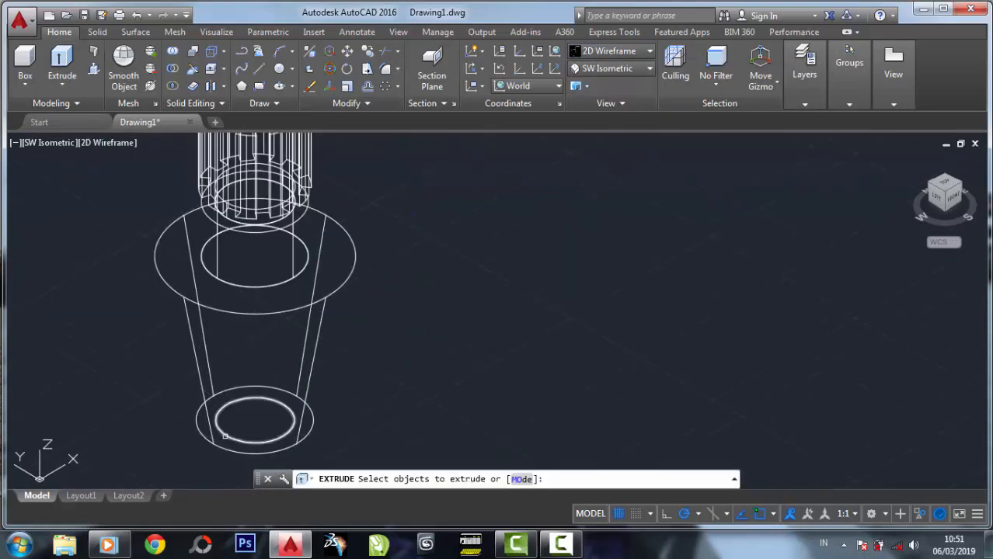
pyautogui.click(233, 405)
pyautogui.rightClick(230, 303)
pyautogui.click(257, 312)
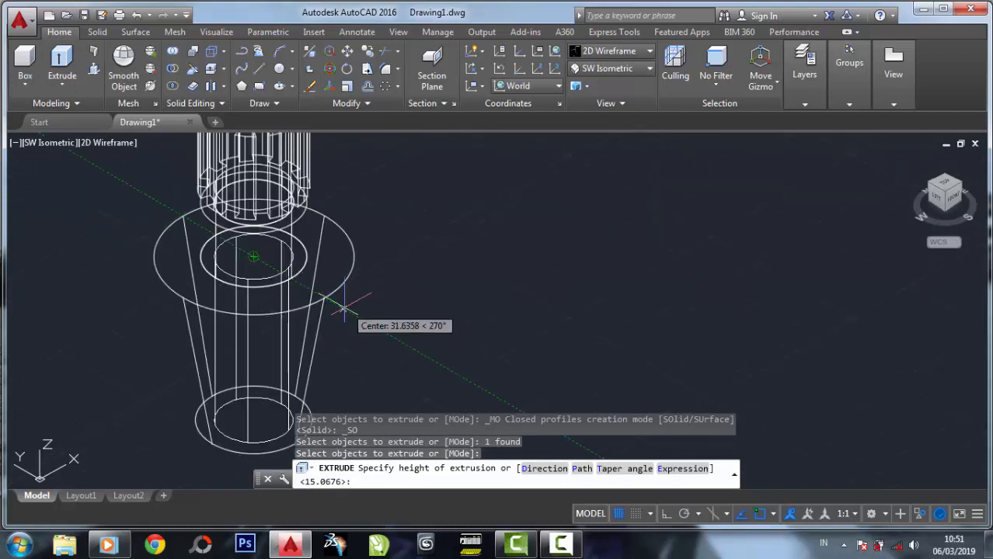
pyautogui.click(408, 348)
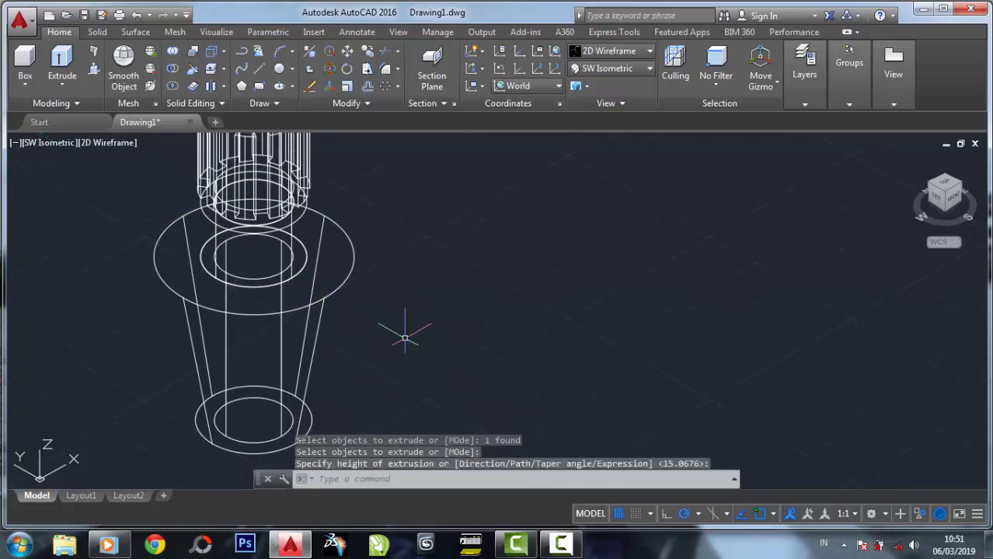
pyautogui.click(137, 16)
# - Extrude the inner circle at the cone's base upward to about half the cone's height
pyautogui.click(79, 74)
pyautogui.click(263, 401)
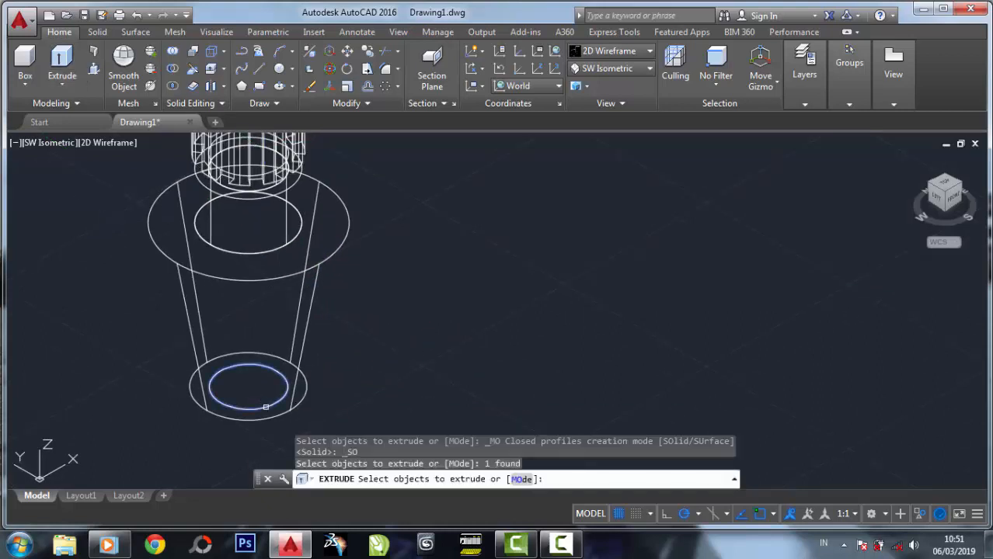
pyautogui.rightClick(266, 276)
pyautogui.click(280, 283)
# - Subtract the inner cylinder from the cone to cut a blind hole in its base
pyautogui.click(172, 69)
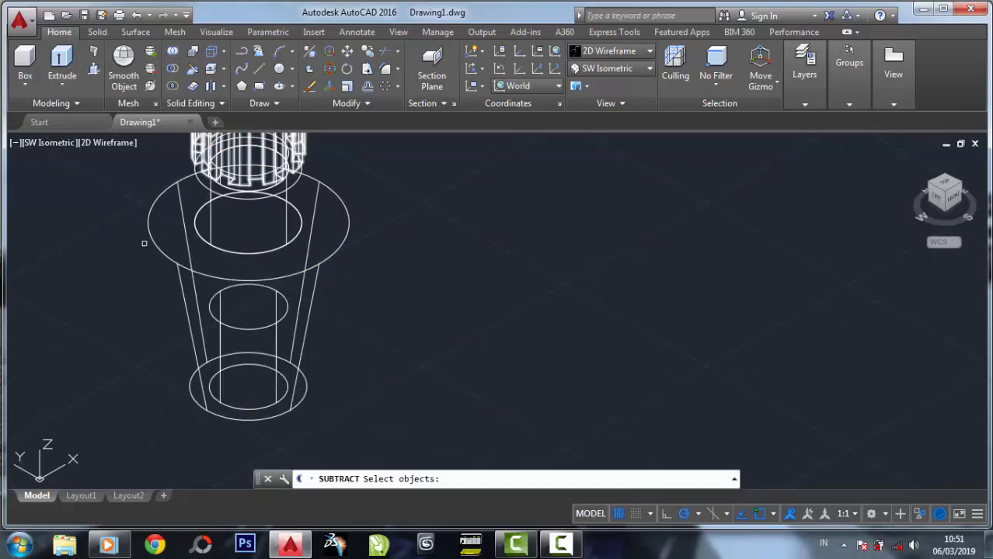
pyautogui.click(154, 244)
pyautogui.rightClick(163, 297)
pyautogui.rightClick(164, 300)
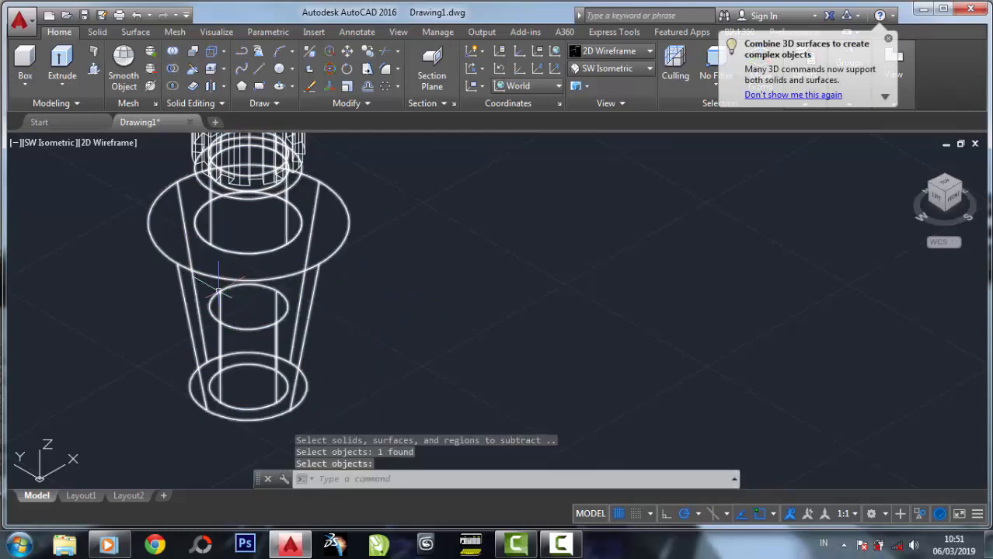
pyautogui.scroll(-2, 303, 365)
# - Unite the cone with the stepped, grooved and plain cylinders above it into one solid
pyautogui.click(172, 51)
pyautogui.click(293, 260)
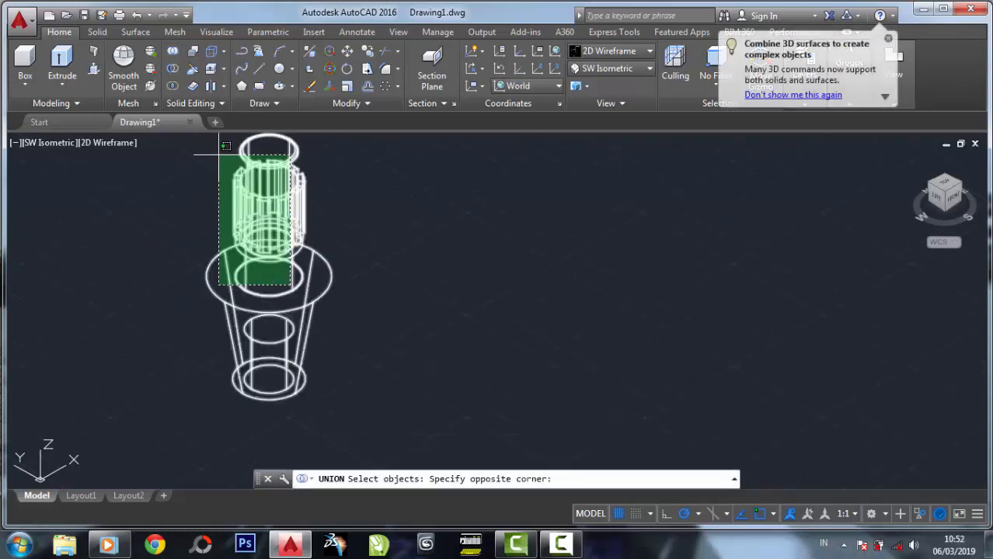
pyautogui.click(215, 138)
# - Display the model in the Realistic visual style and inspect the cone and shaft
pyautogui.click(647, 51)
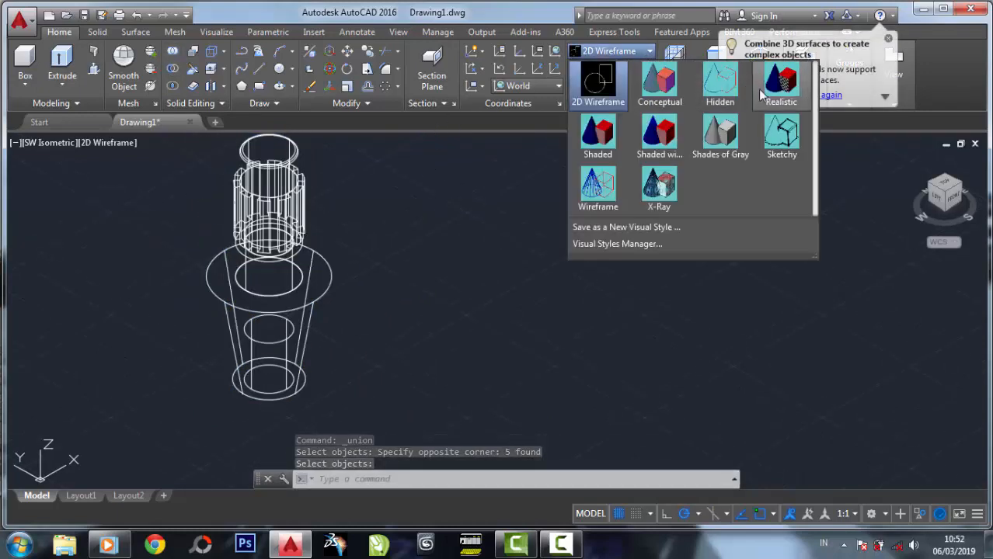
pyautogui.click(780, 94)
pyautogui.scroll(3, 291, 203)
pyautogui.rightClick(472, 195)
pyautogui.moveTo(411, 227); pyautogui.dragTo(391, 203, button='middle')
pyautogui.scroll(-2, 397, 213)
pyautogui.scroll(5, 331, 174)
pyautogui.scroll(-4, 309, 216)
# - End object isolation to bring back the hidden gear teeth around the cone, and inspect them
pyautogui.rightClick(420, 230)
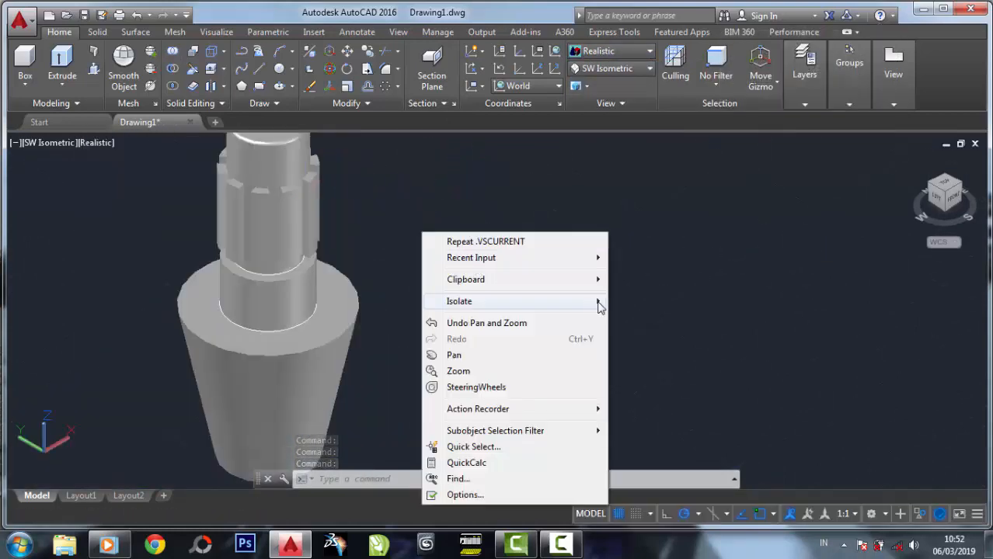
pyautogui.click(637, 334)
pyautogui.scroll(3, 302, 288)
pyautogui.scroll(-2, 394, 283)
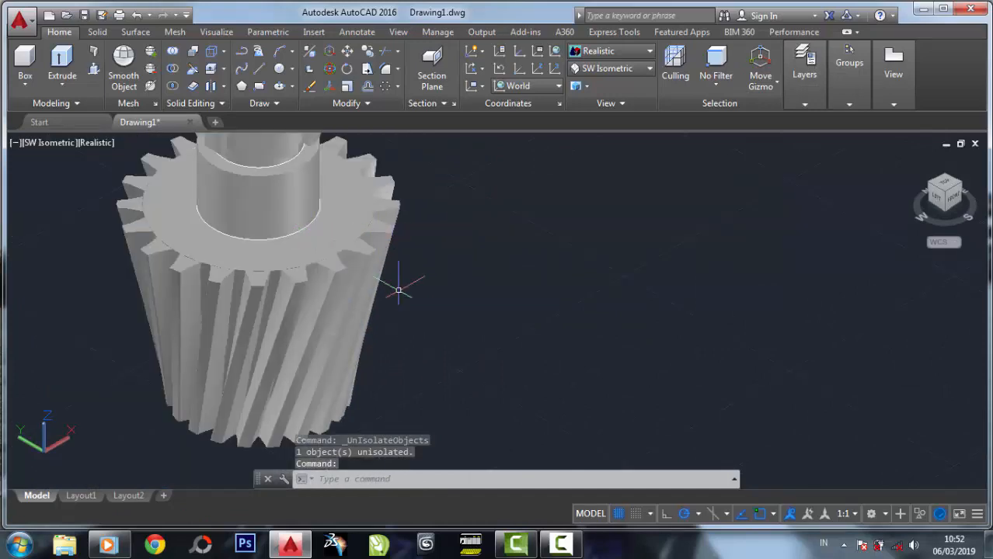
pyautogui.scroll(1, 395, 332)
pyautogui.scroll(-2, 396, 332)
pyautogui.scroll(5, 187, 276)
pyautogui.scroll(-5, 192, 297)
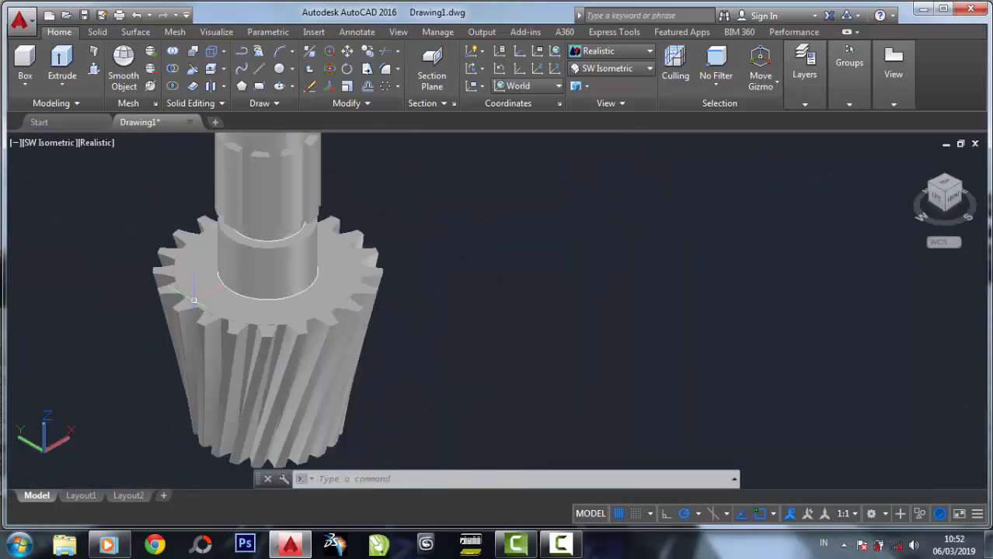
pyautogui.moveTo(386, 315); pyautogui.dragTo(385, 315, button='middle')
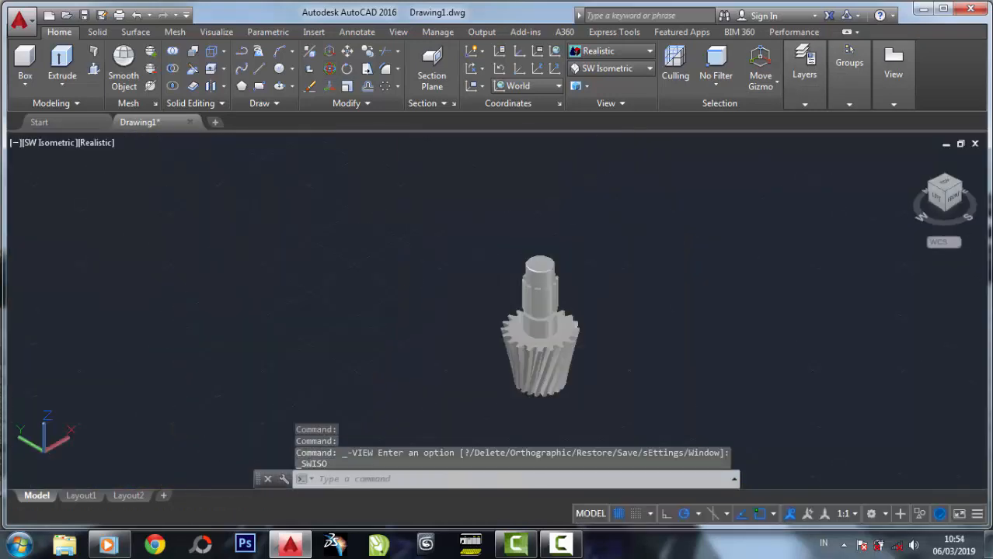
# - Rotate the complete gear in 3D from its upright position so its shaft lies horizontally
pyautogui.click(330, 68)
pyautogui.click(525, 338)
pyautogui.press('Return')
pyautogui.click(512, 309)
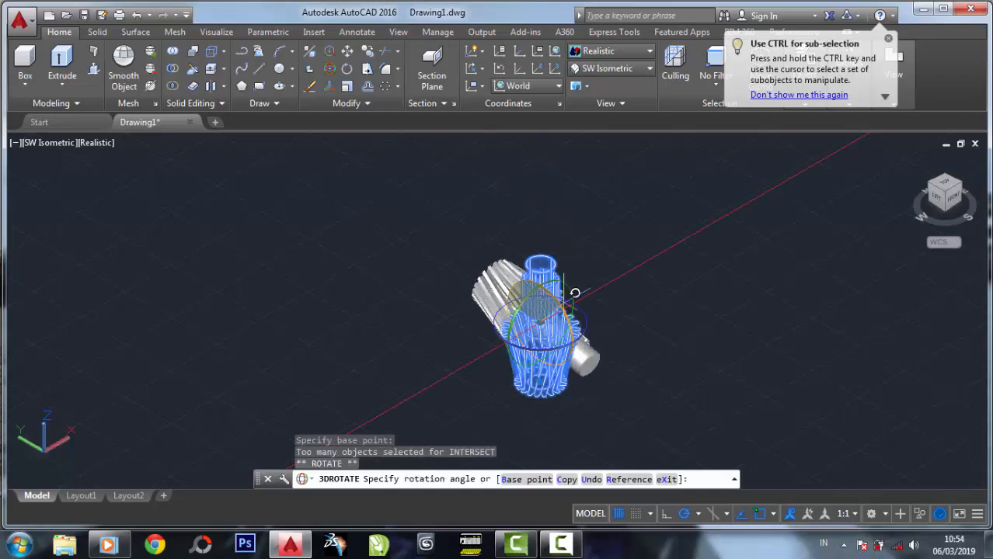
pyautogui.press('Escape')
# - Orbit around the finished gear to examine its teeth and splined shaft from the side
pyautogui.write('b')
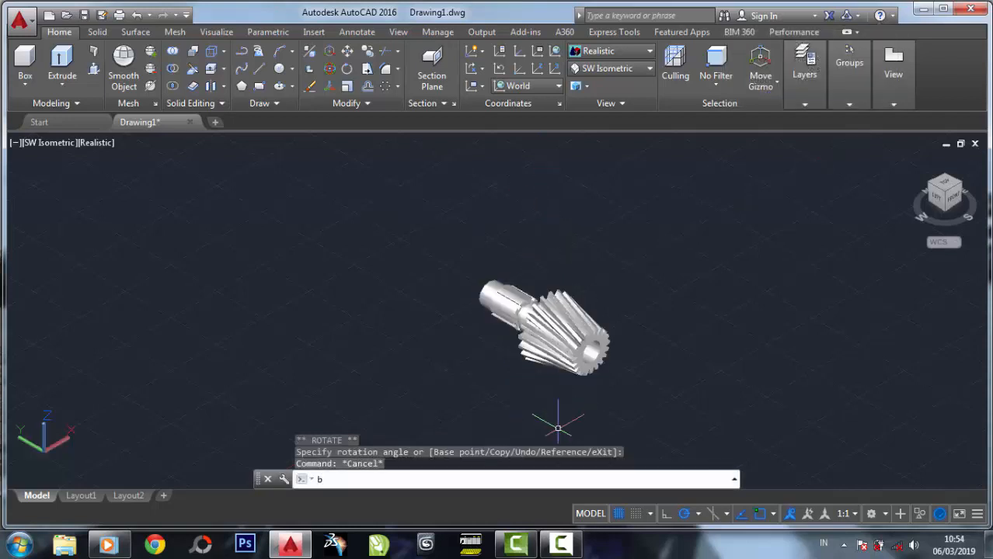
pyautogui.write('it')
pyautogui.press('Return')
pyautogui.moveTo(557, 426); pyautogui.dragTo(558, 299)
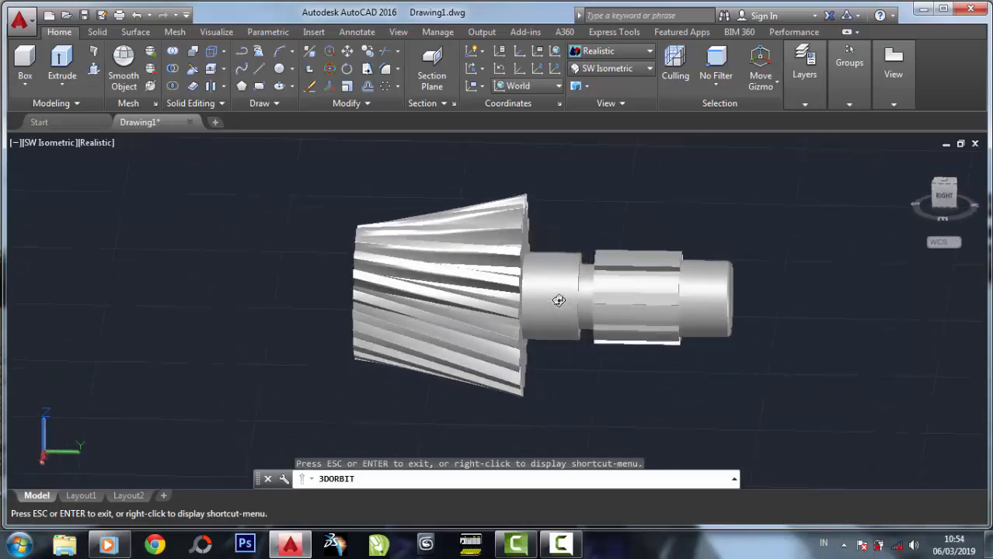